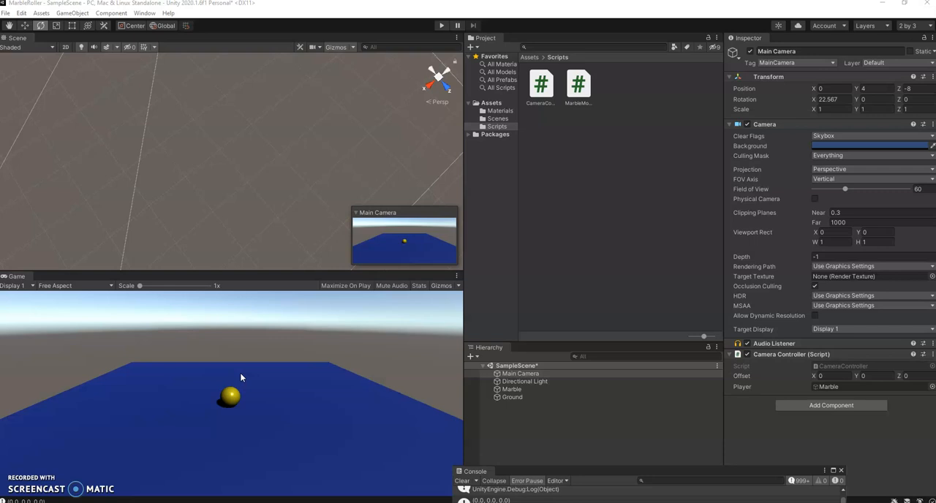
# Add a 3D cube to the scene and reset its position to the origin.
pyautogui.click(71, 12)
pyautogui.moveTo(84, 48)
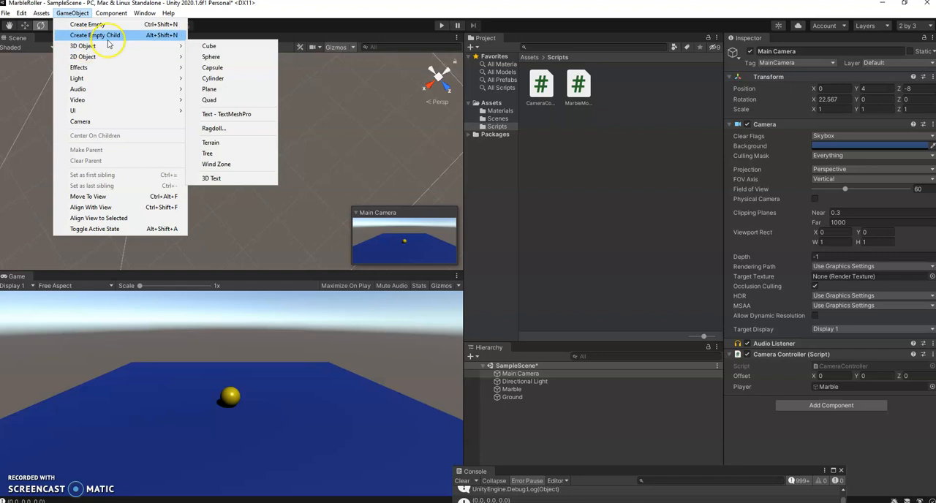
pyautogui.click(209, 48)
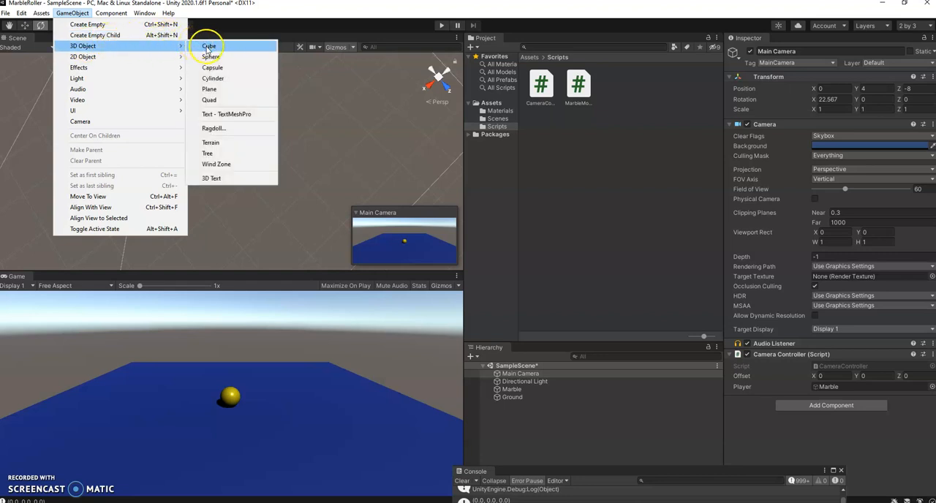
pyautogui.click(208, 48)
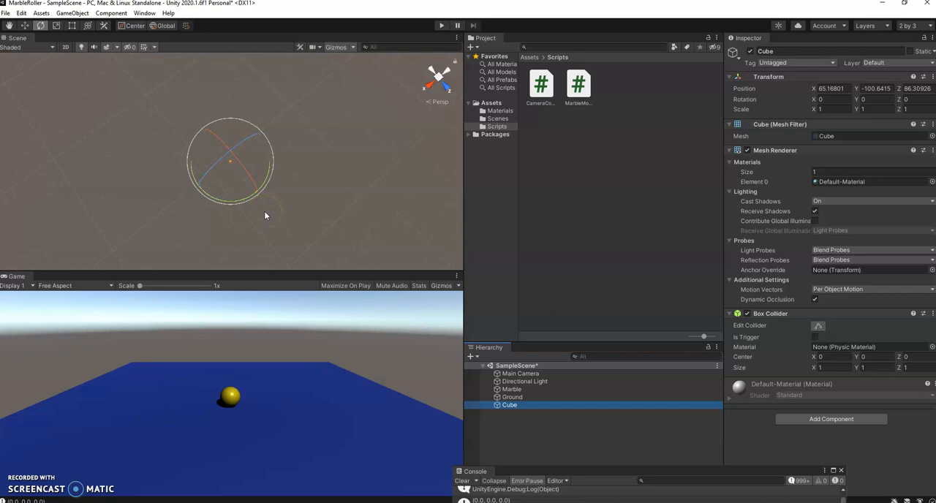
pyautogui.click(872, 89)
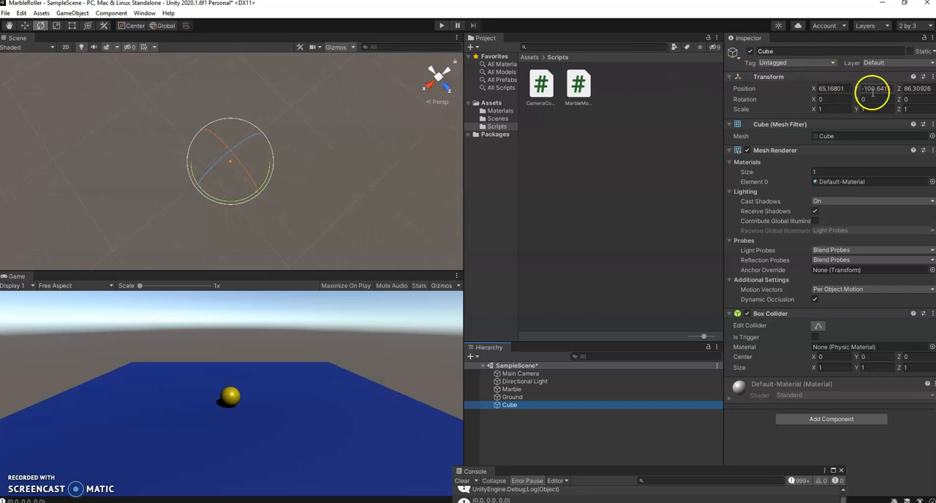
pyautogui.click(932, 77)
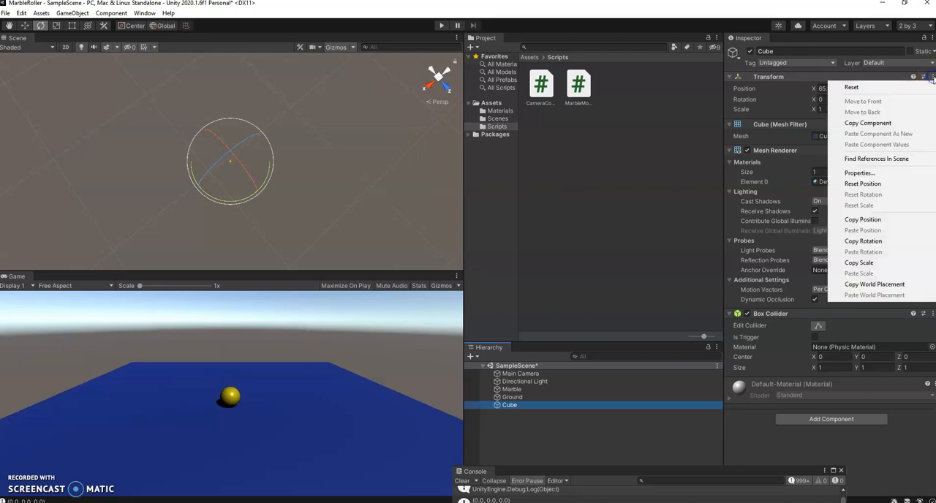
pyautogui.click(869, 184)
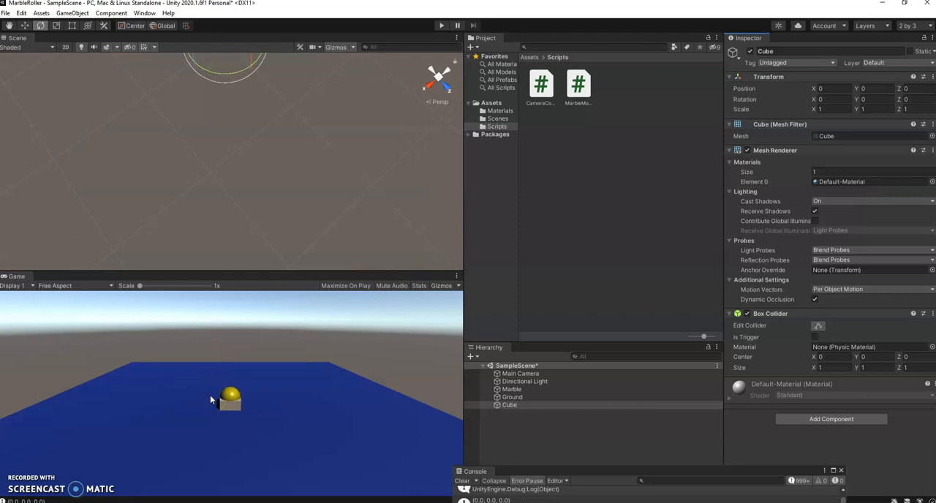
# Move the cube clear of the marble along the Z axis, to about Z -2.51.
pyautogui.click(44, 27)
pyautogui.click(24, 26)
pyautogui.moveTo(136, 136); pyautogui.dragTo(130, 226, button='middle')
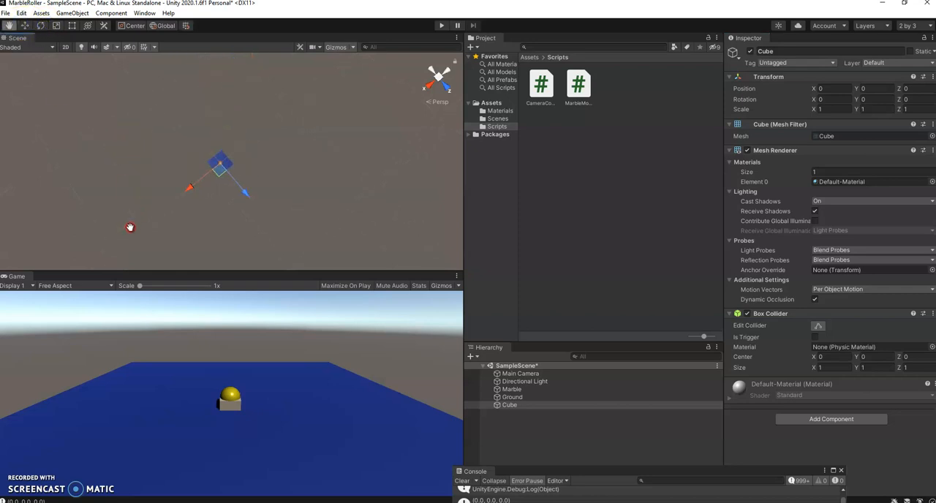
pyautogui.scroll(2, 196, 219)
pyautogui.press('f')
pyautogui.scroll(2, 317, 144)
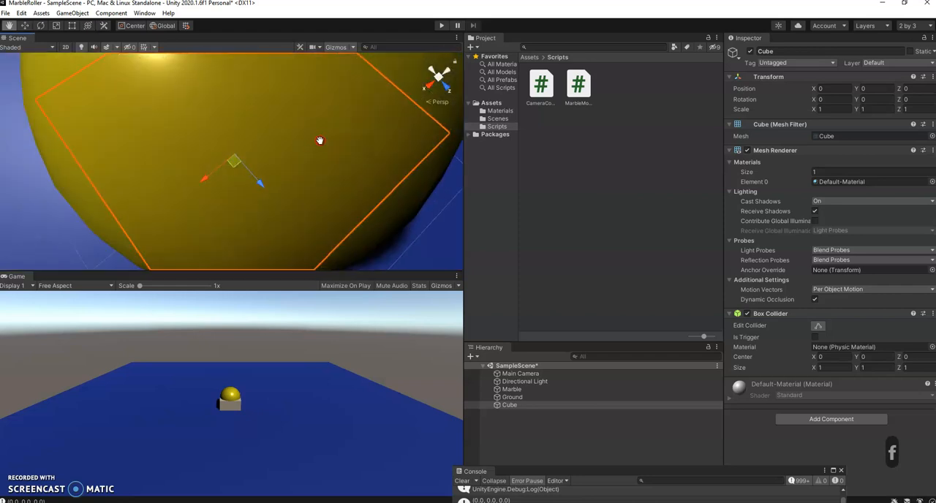
pyautogui.moveTo(317, 144); pyautogui.dragTo(374, 92, button='middle')
pyautogui.scroll(-5, 372, 101)
pyautogui.moveTo(328, 143); pyautogui.dragTo(383, 102, button='middle')
pyautogui.moveTo(337, 142); pyautogui.dragTo(258, 99)
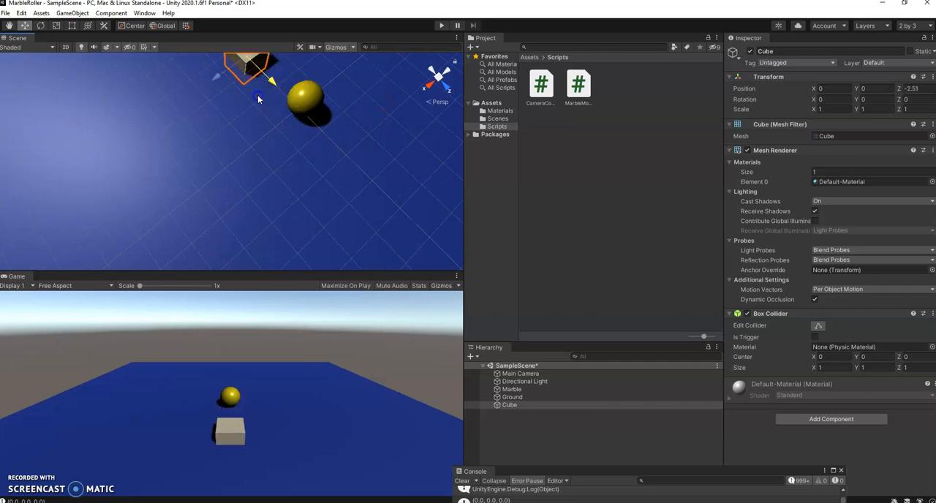
# Stretch the cube along the X axis with the Scale tool to about 20.64, spanning the ground's width.
pyautogui.scroll(-5, 258, 95)
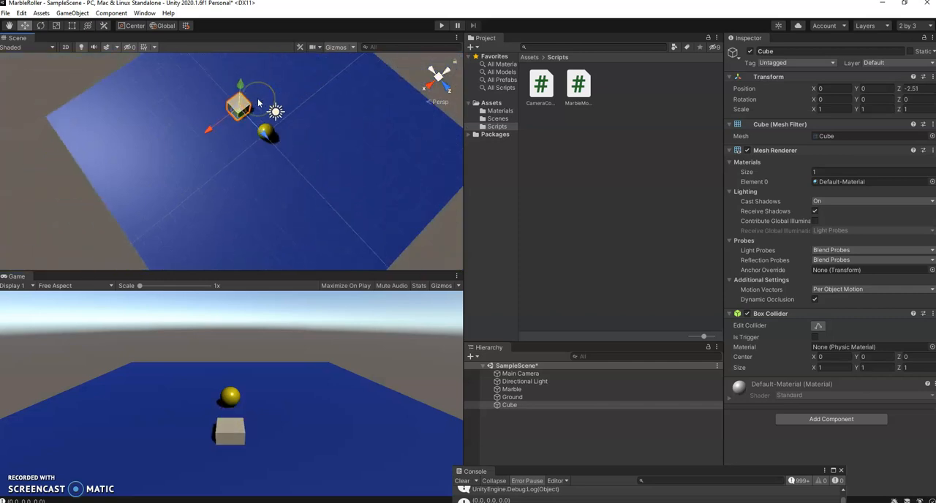
pyautogui.scroll(-3, 257, 98)
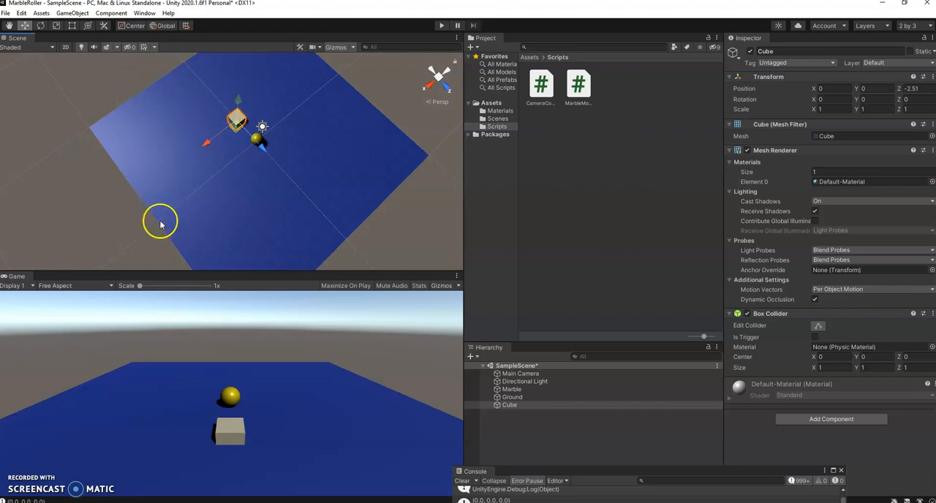
pyautogui.click(57, 27)
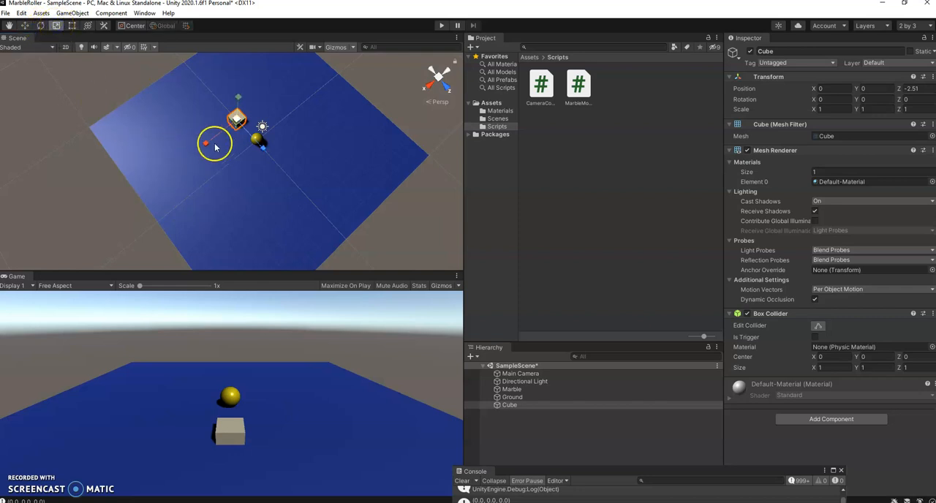
pyautogui.moveTo(204, 144); pyautogui.dragTo(560, 16)
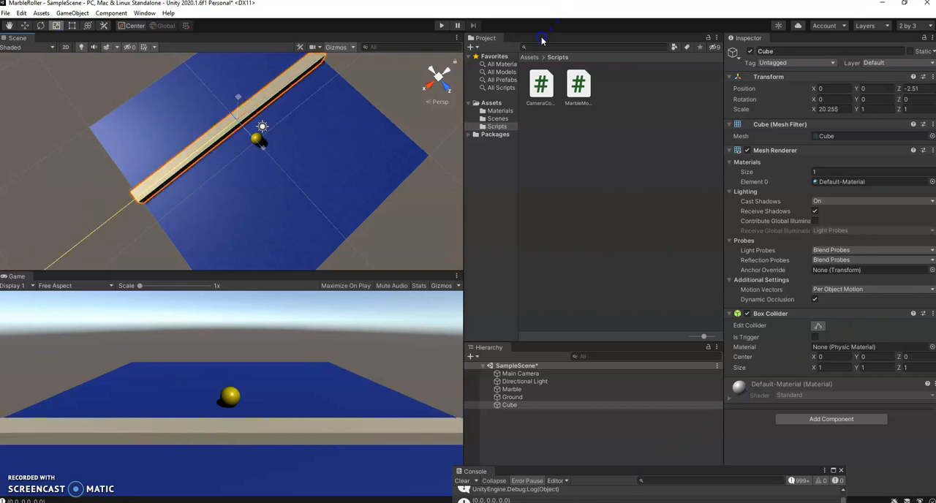
pyautogui.moveTo(533, 49); pyautogui.dragTo(532, 49)
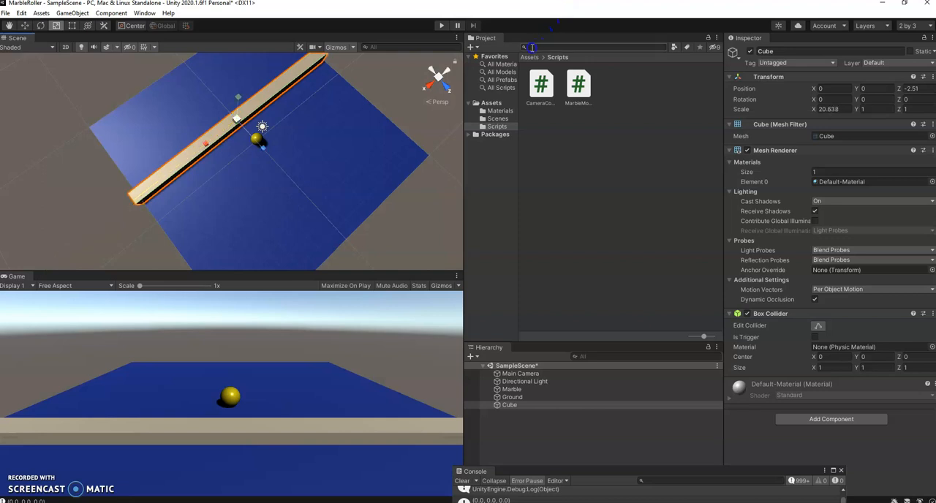
# Move the stretched cube along Z to the ground's far edge, at about Z 10.37.
pyautogui.scroll(-1, 393, 135)
pyautogui.moveTo(324, 138); pyautogui.dragTo(294, 244, button='right')
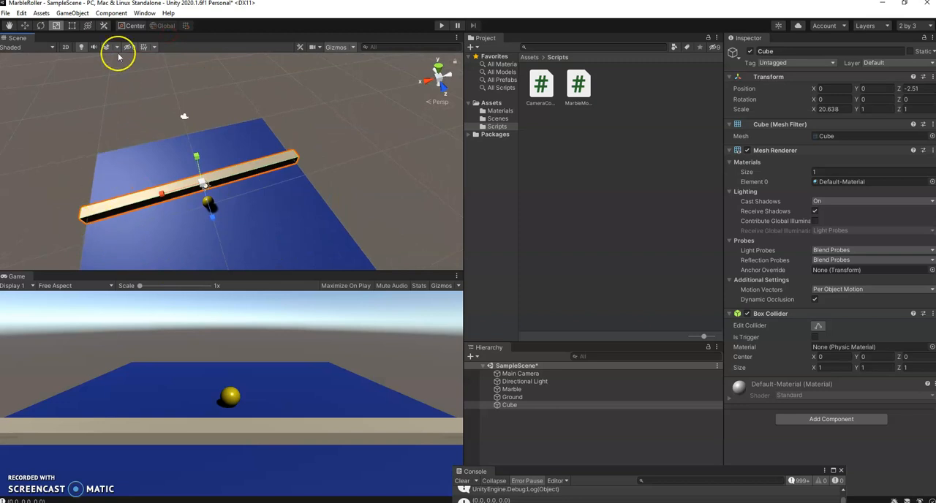
pyautogui.click(438, 68)
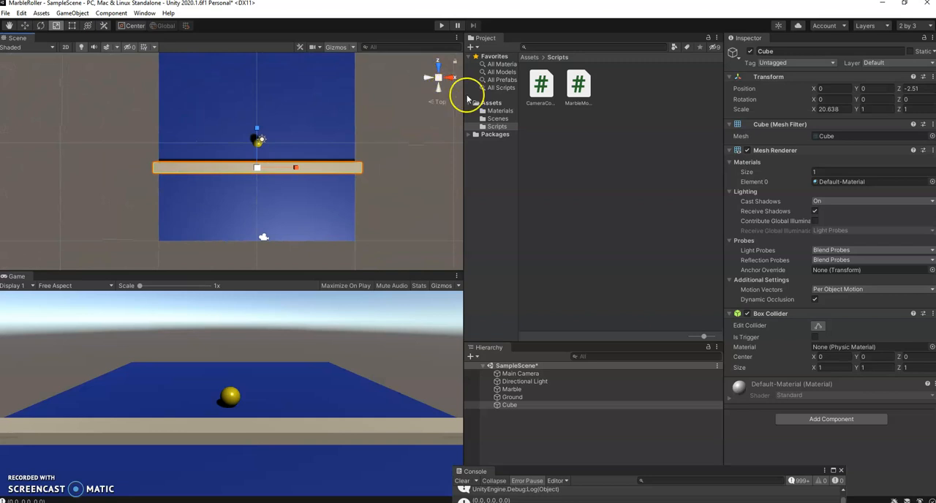
pyautogui.click(430, 105)
pyautogui.click(431, 102)
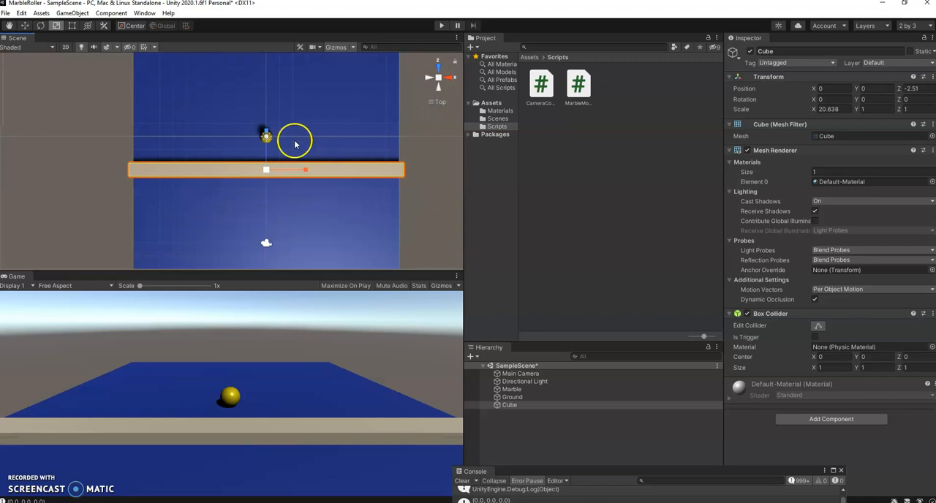
pyautogui.scroll(-3, 289, 143)
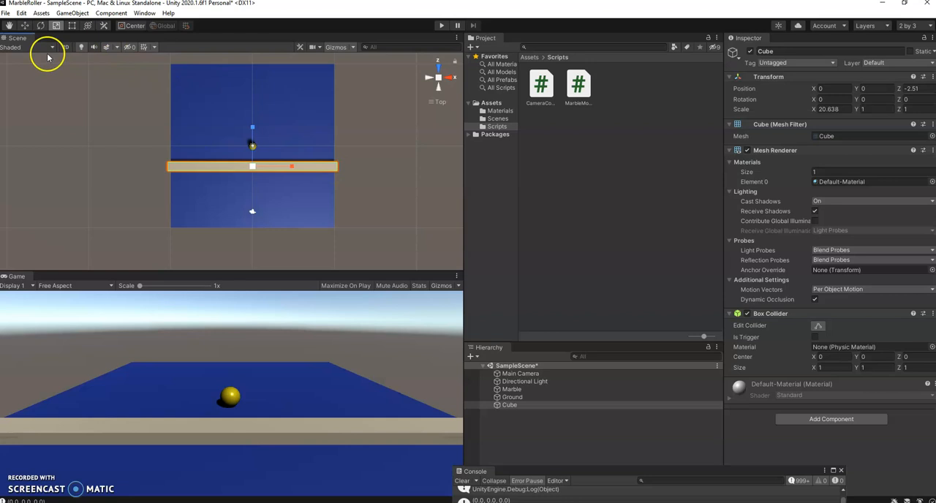
pyautogui.click(25, 26)
pyautogui.moveTo(261, 132); pyautogui.dragTo(259, 22)
pyautogui.moveTo(285, 110); pyautogui.dragTo(282, 230, button='middle')
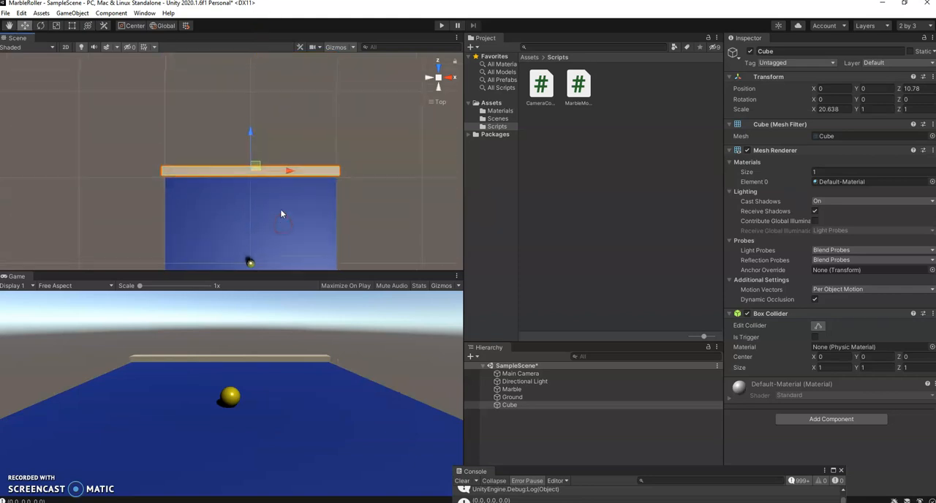
pyautogui.scroll(3, 281, 214)
pyautogui.scroll(2, 310, 195)
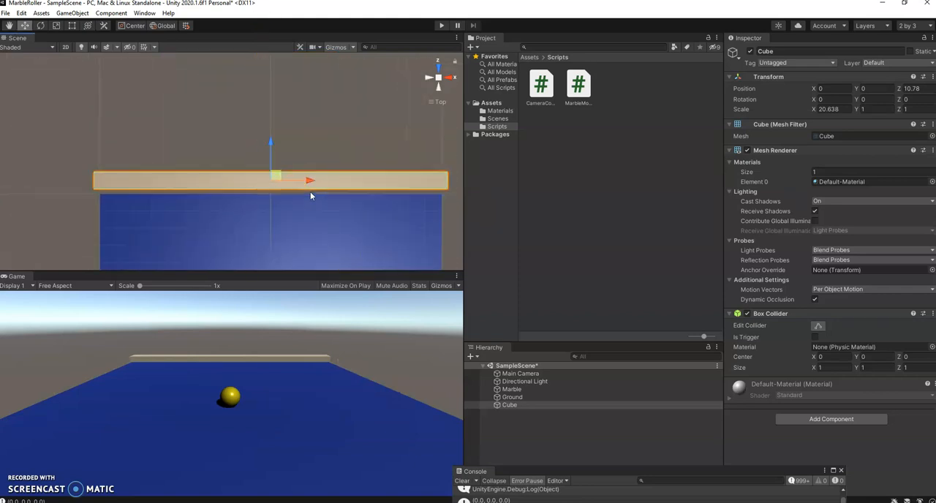
pyautogui.moveTo(274, 143); pyautogui.dragTo(272, 151)
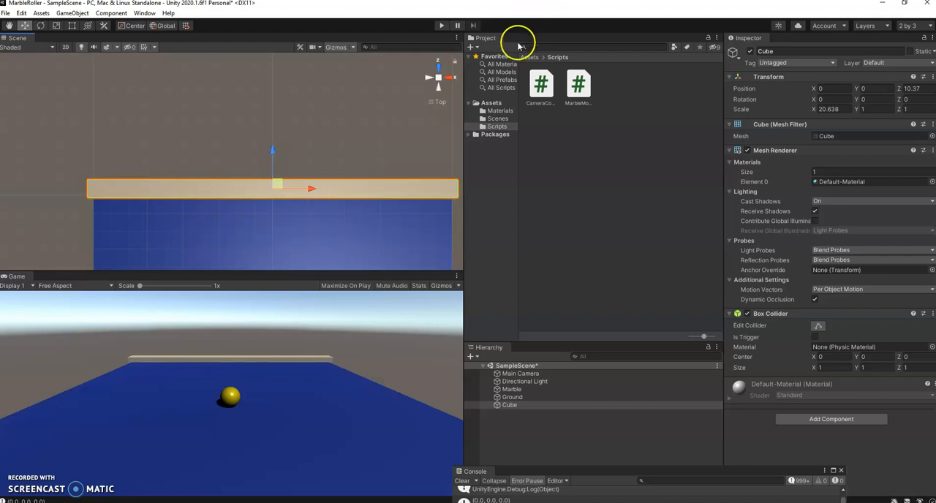
# Raise the wall cube from the side view and set its Y position to 0.5.
pyautogui.click(447, 79)
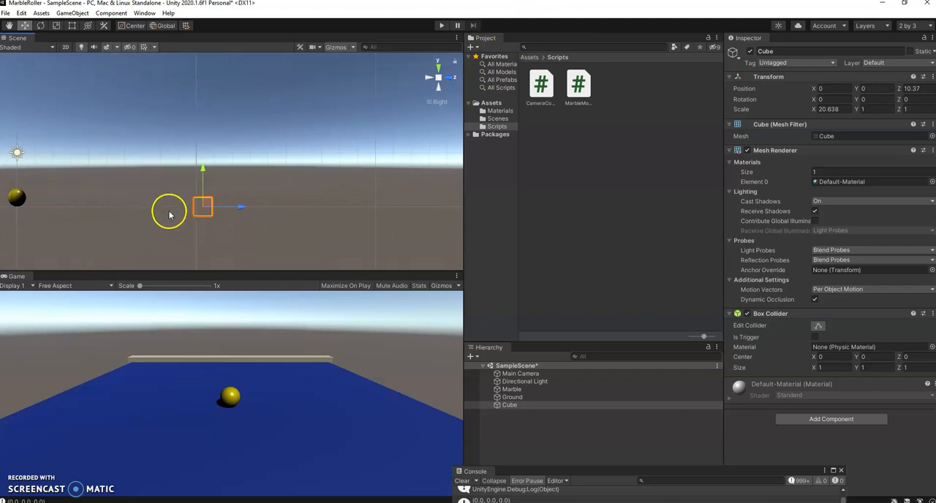
pyautogui.click(203, 170)
pyautogui.moveTo(203, 171); pyautogui.dragTo(202, 159)
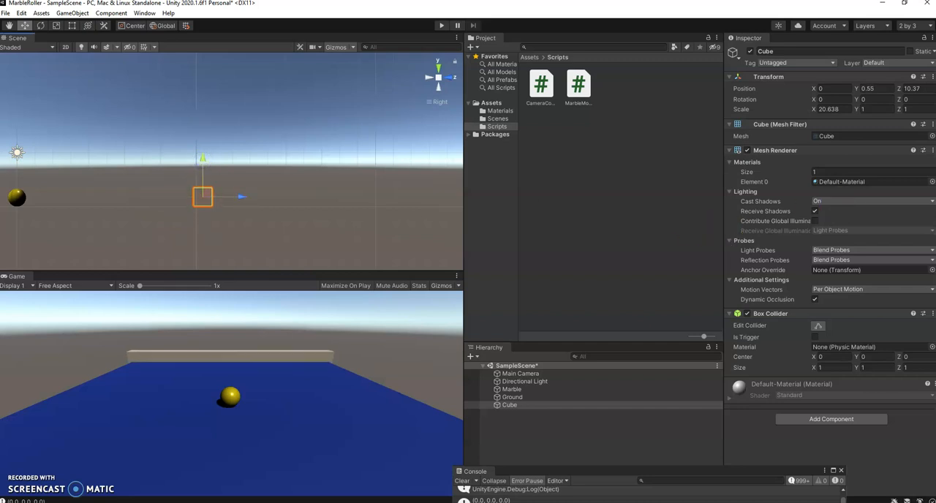
pyautogui.click(866, 89)
pyautogui.write('.5')
pyautogui.press('Return')
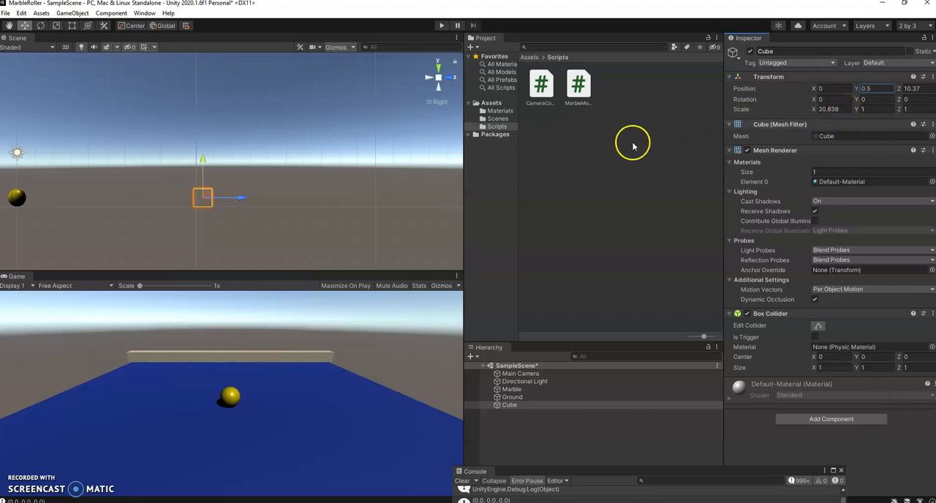
# Set the wall cube's X scale to 20 to match the ground's width.
pyautogui.click(438, 64)
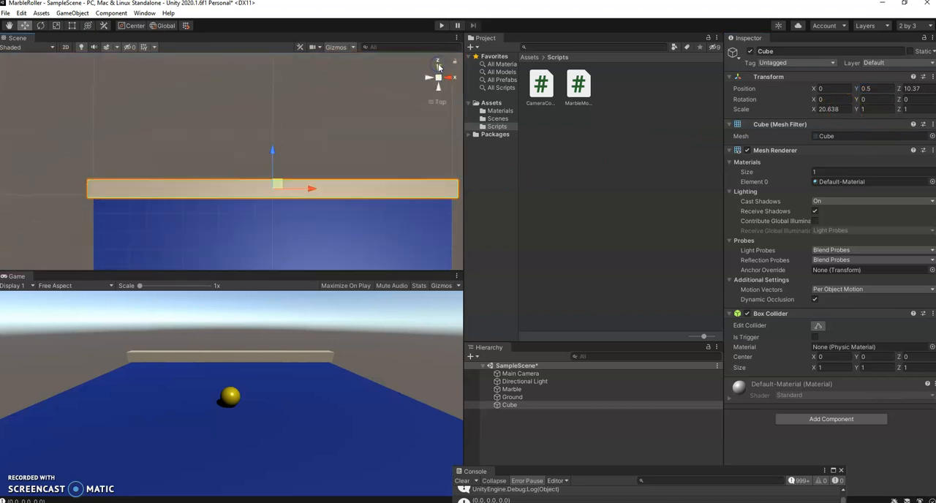
pyautogui.scroll(-1, 369, 123)
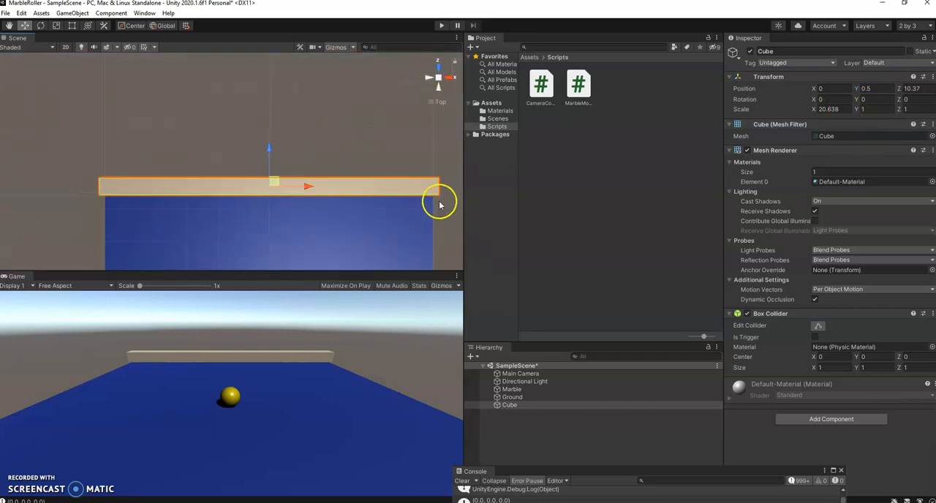
pyautogui.click(840, 109)
pyautogui.write('20')
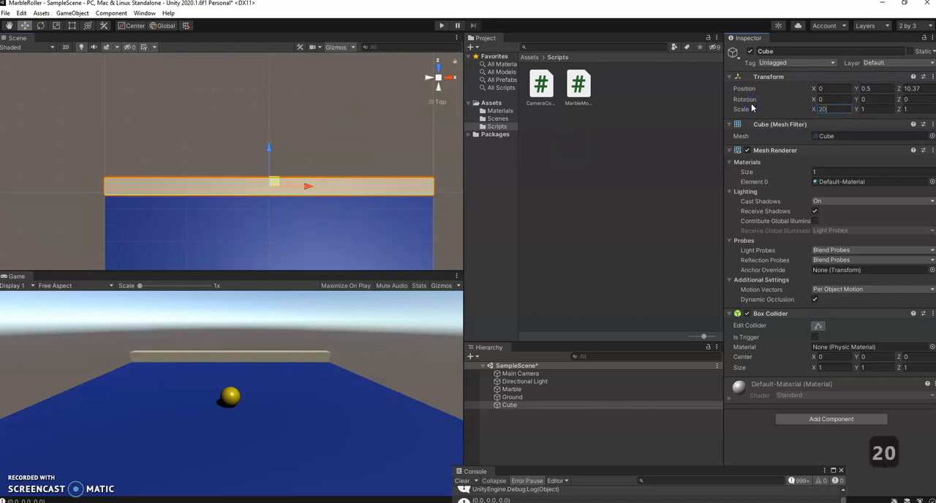
pyautogui.press('Return')
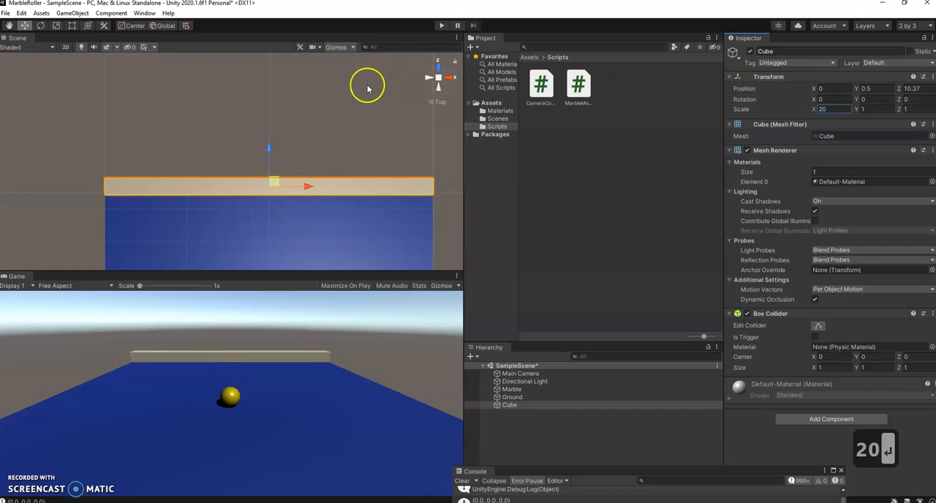
# Duplicate the wall cube and move the copy along Z to the ground's opposite edge, at about Z -10.09.
pyautogui.scroll(-1, 367, 86)
pyautogui.moveTo(344, 174); pyautogui.dragTo(360, 93, button='middle')
pyautogui.scroll(-2, 358, 97)
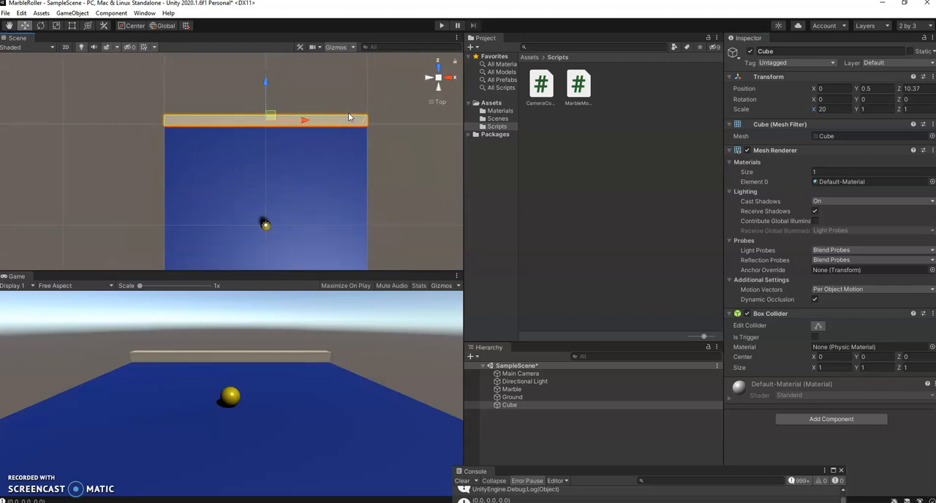
pyautogui.hotkey('ctrl', 'd')
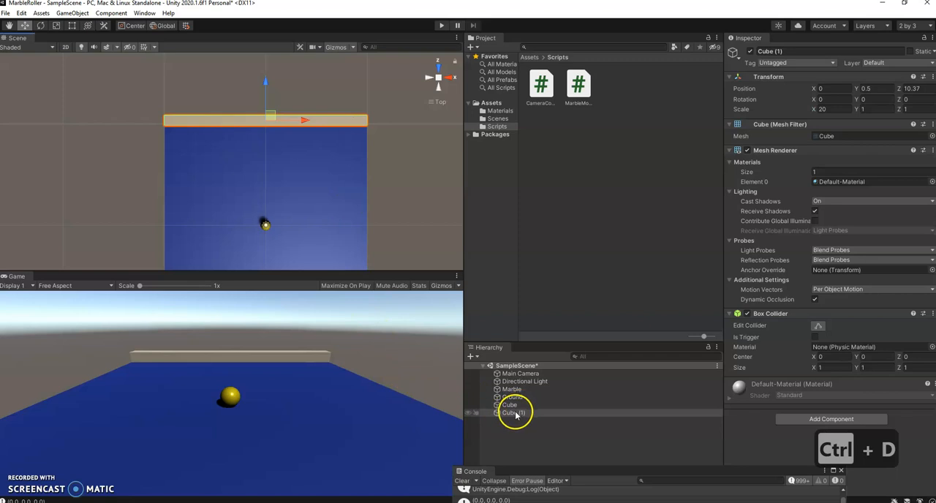
pyautogui.scroll(-2, 365, 143)
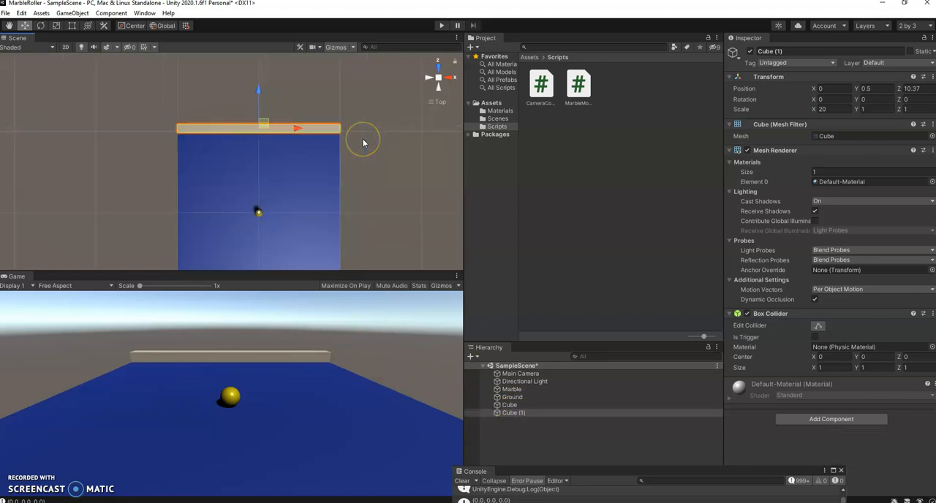
pyautogui.moveTo(366, 192); pyautogui.dragTo(376, 153, button='middle')
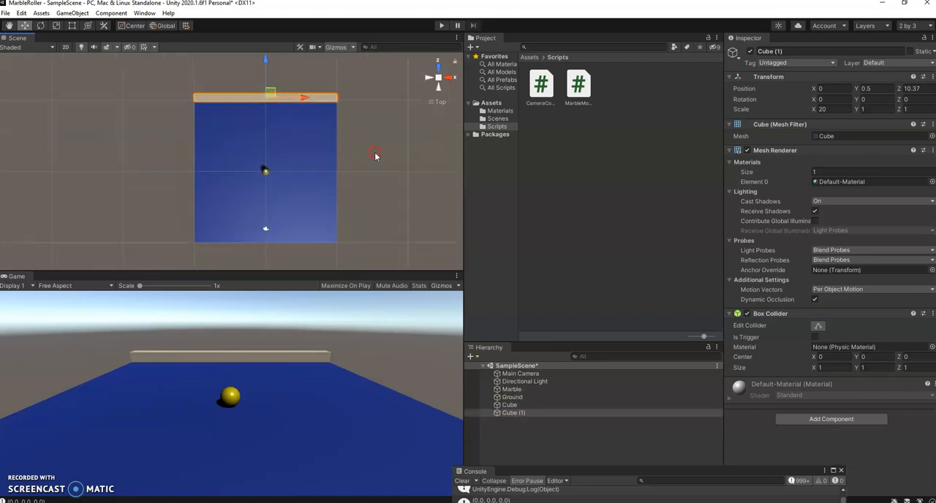
pyautogui.moveTo(261, 60); pyautogui.dragTo(247, 205)
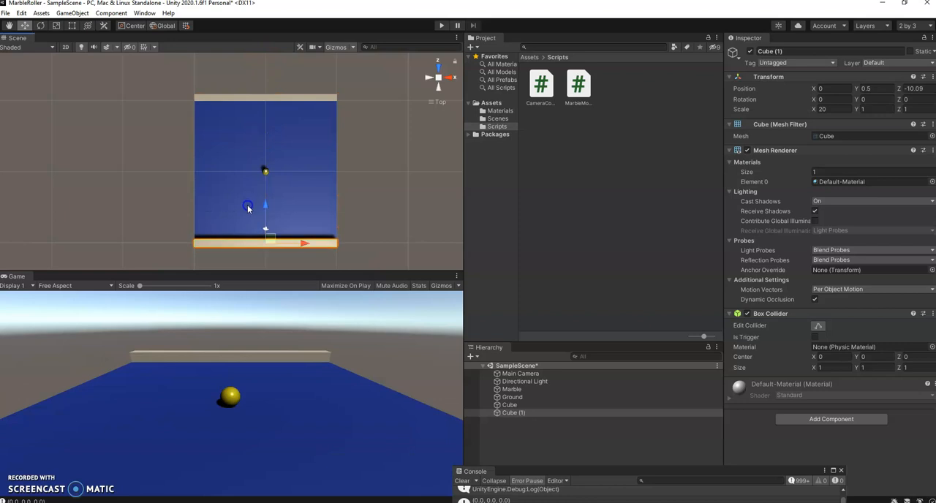
# Set the original far wall's Z position to 10.
pyautogui.click(307, 99)
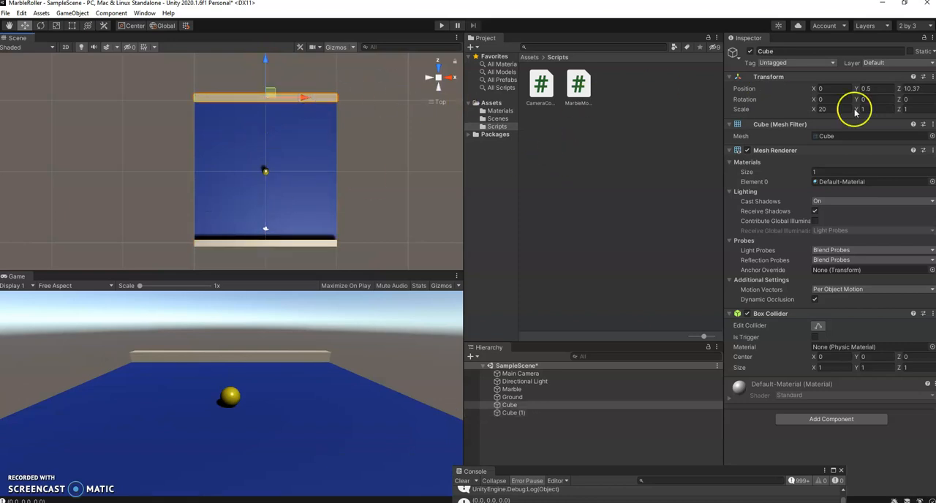
pyautogui.click(932, 91)
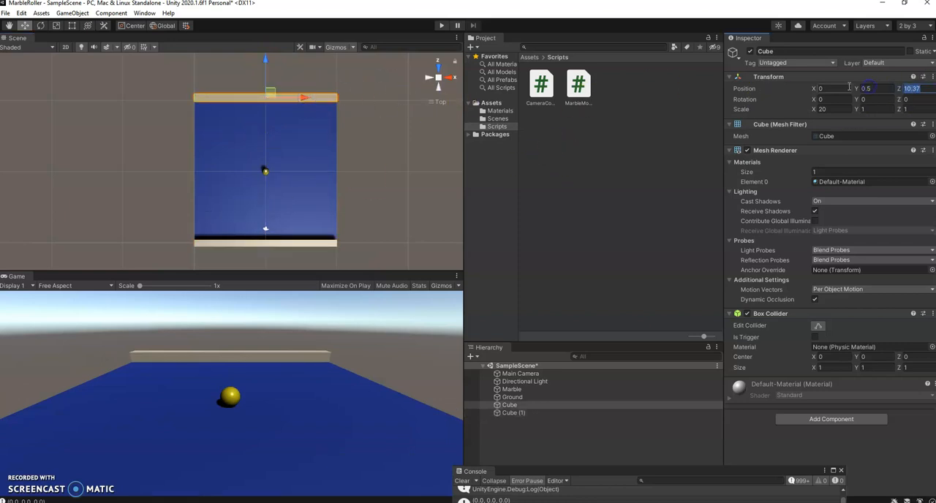
pyautogui.write('10')
pyautogui.press('Return')
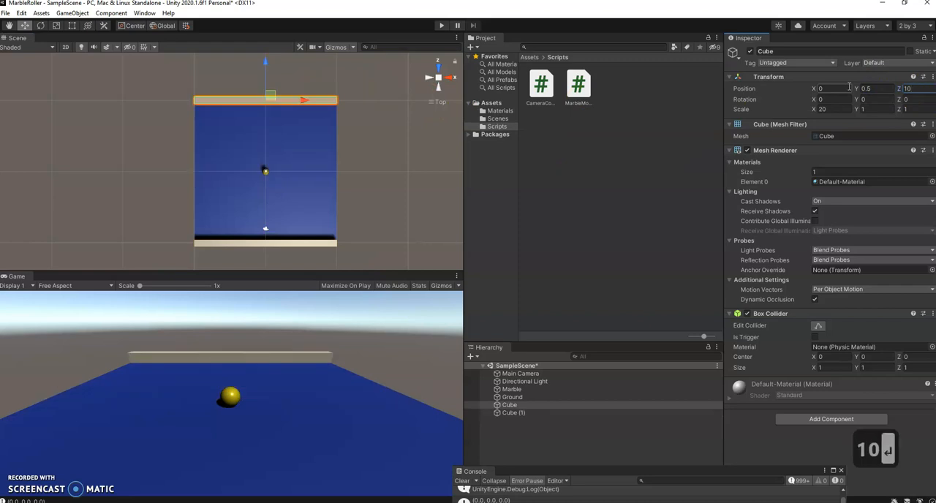
# Set the near wall's Z position to -10.
pyautogui.click(329, 243)
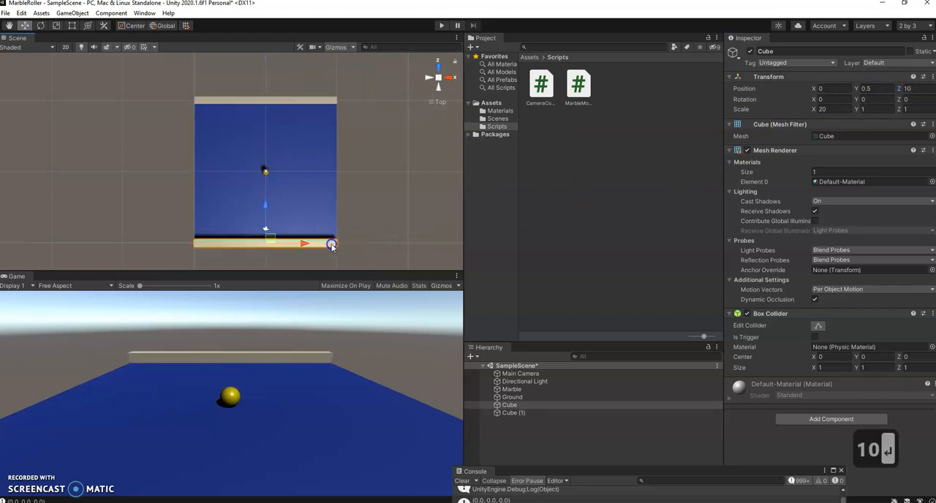
pyautogui.click(906, 88)
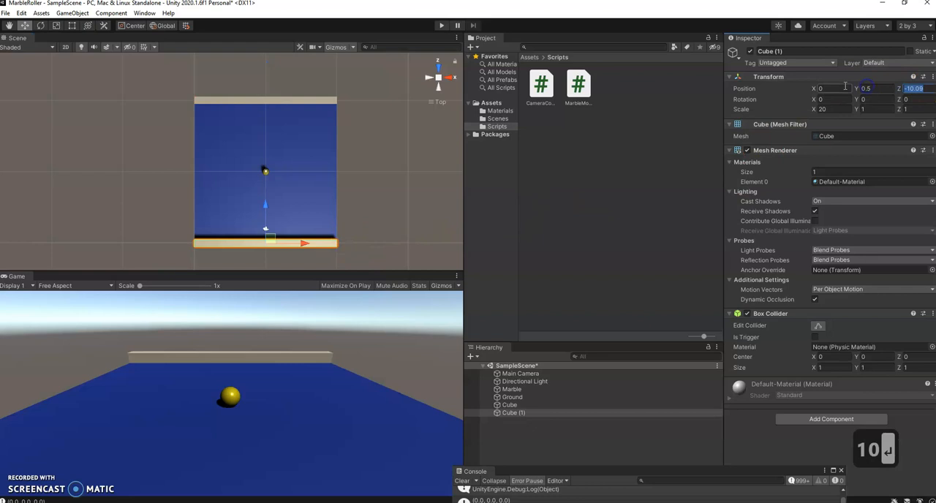
pyautogui.write('-10')
pyautogui.press('Return')
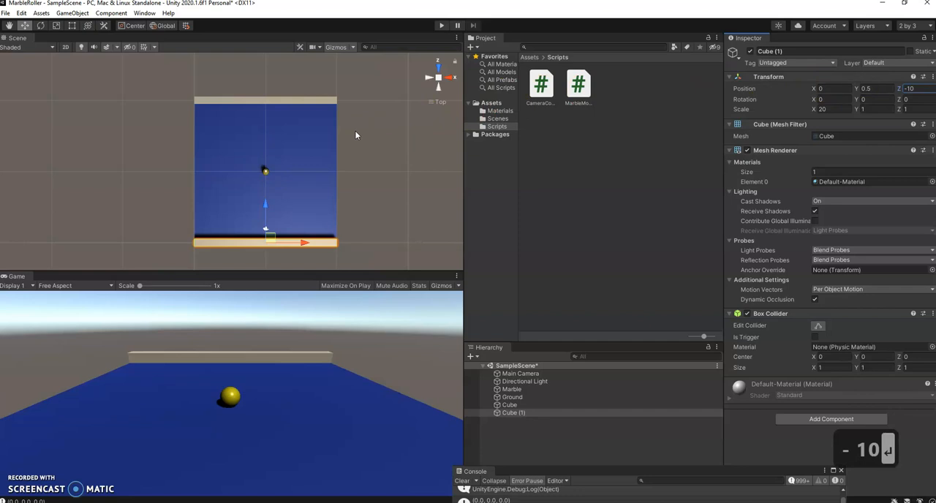
pyautogui.hotkey('ctrl', 'd')
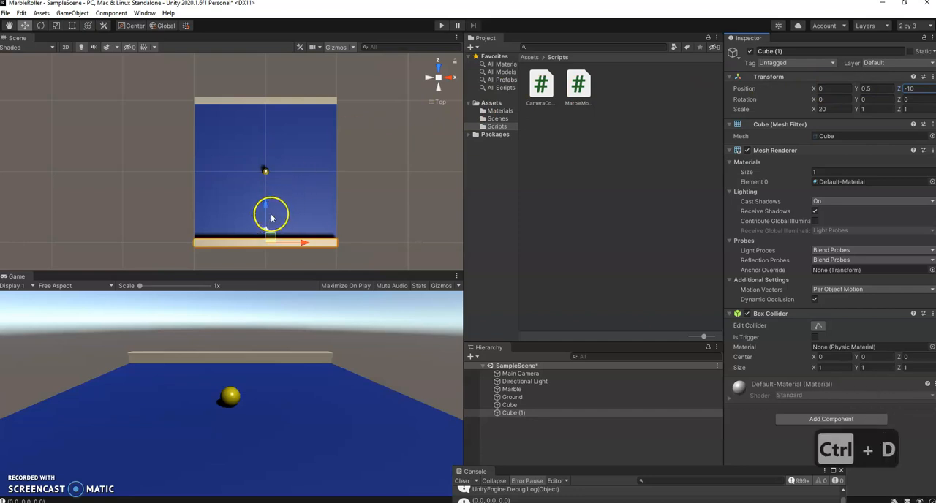
pyautogui.moveTo(264, 207); pyautogui.dragTo(267, 164)
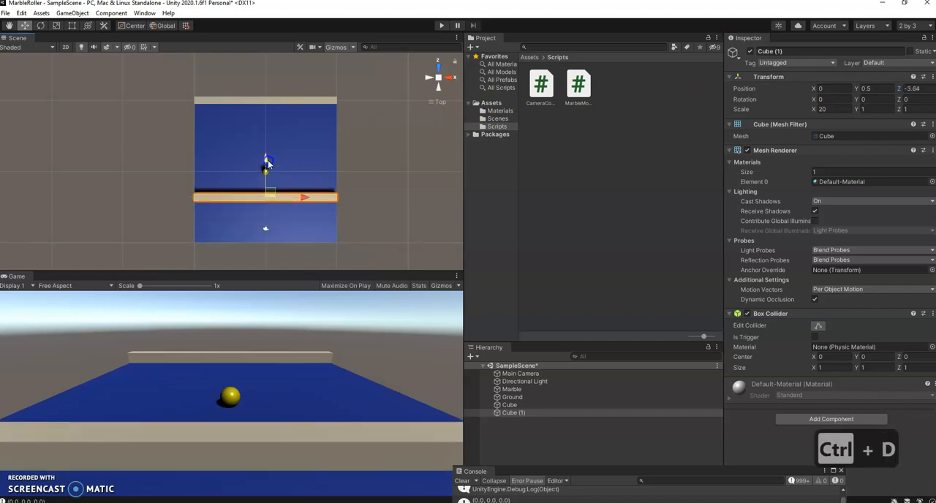
pyautogui.hotkey('ctrl', 'z')
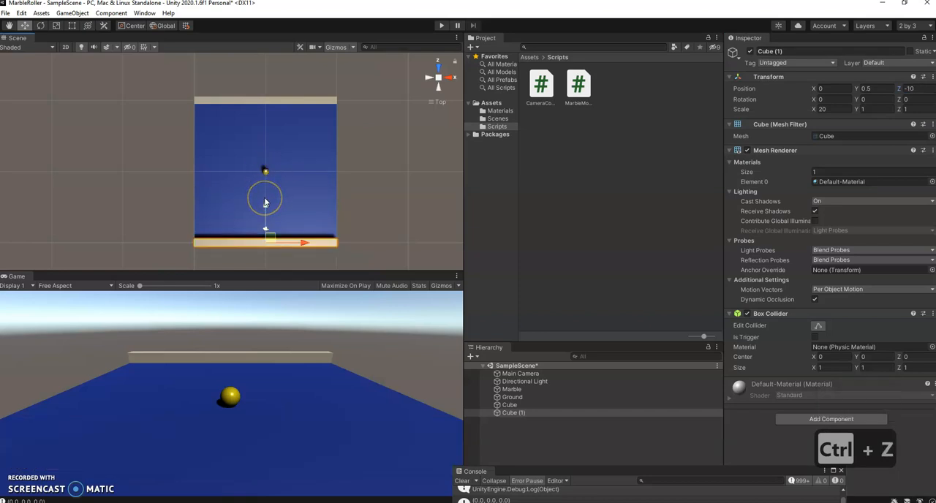
# Duplicate the near wall to the ground's middle, at about Z -0.11, and set the copy's Y rotation to 90.
pyautogui.hotkey('ctrl', 'd')
pyautogui.moveTo(265, 206); pyautogui.dragTo(268, 136)
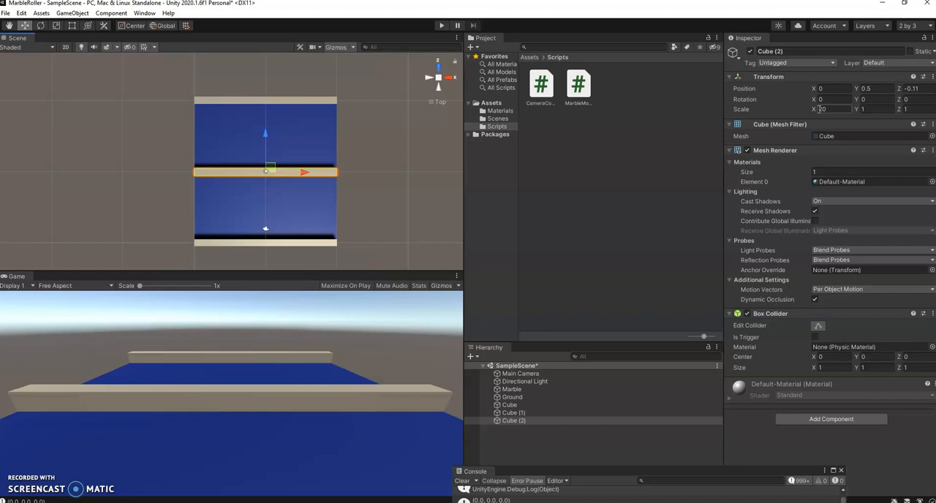
pyautogui.click(884, 98)
pyautogui.write('90')
pyautogui.press('Return')
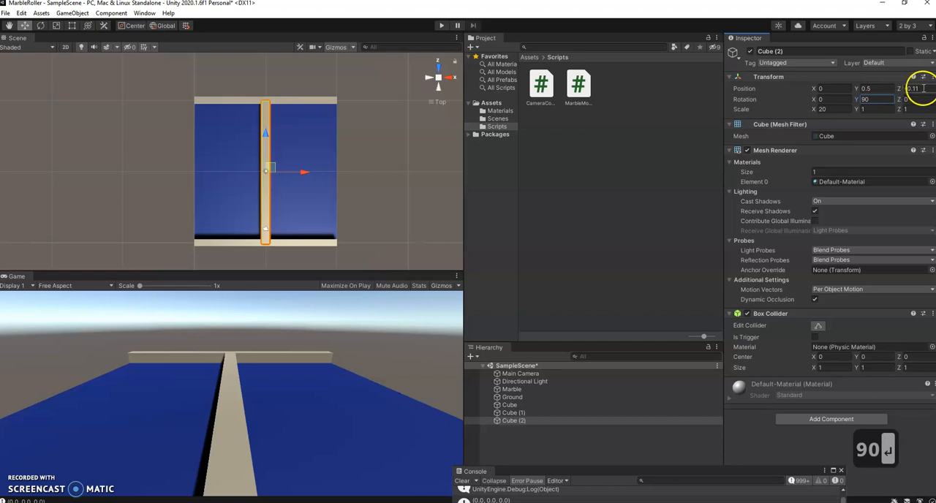
# Place the rotated wall on the ground's negative X edge by setting its position to X -10 and Z 0.
pyautogui.moveTo(307, 171); pyautogui.dragTo(283, 173)
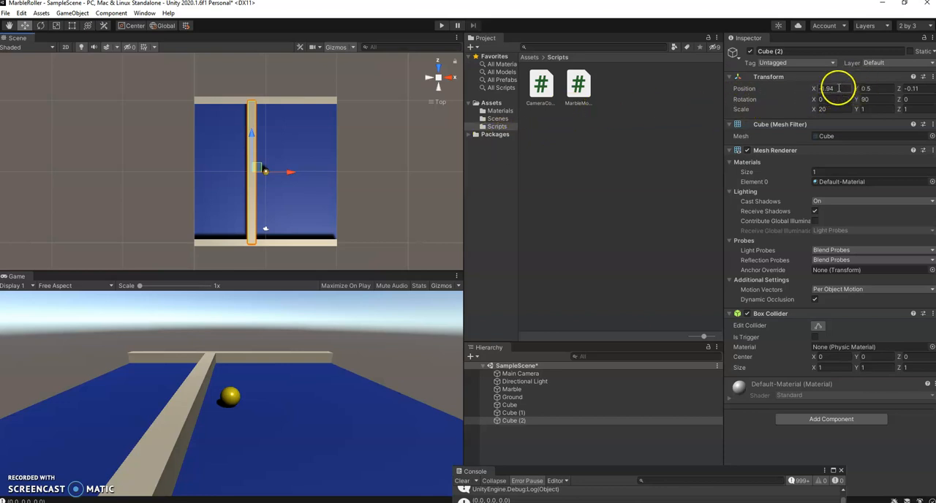
pyautogui.click(910, 88)
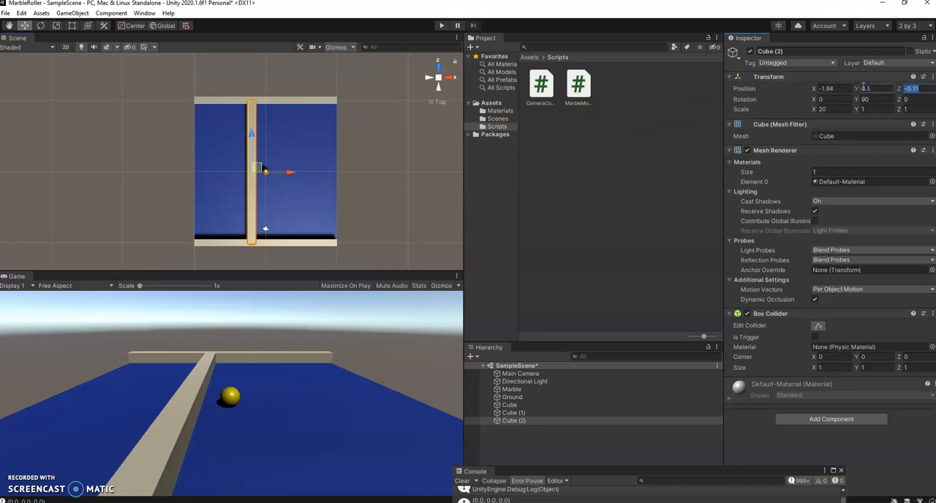
pyautogui.write('0')
pyautogui.press('Return')
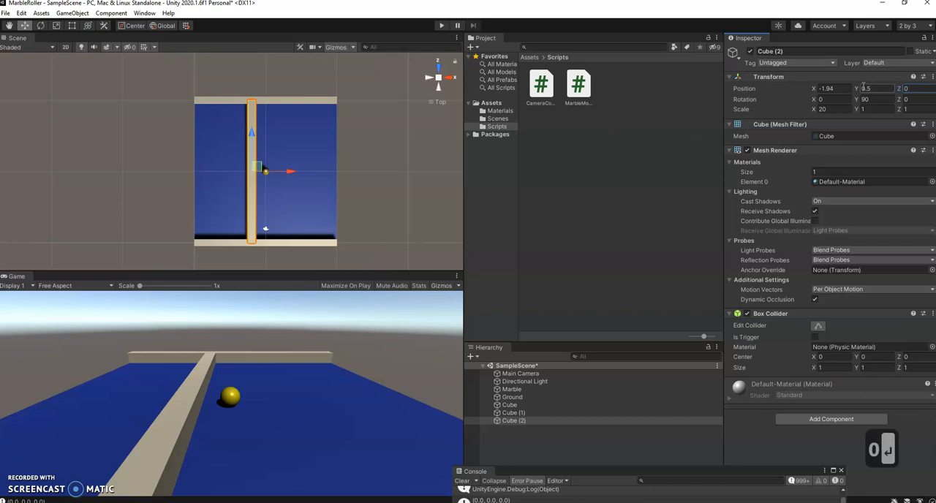
pyautogui.click(763, 86)
pyautogui.write('-10')
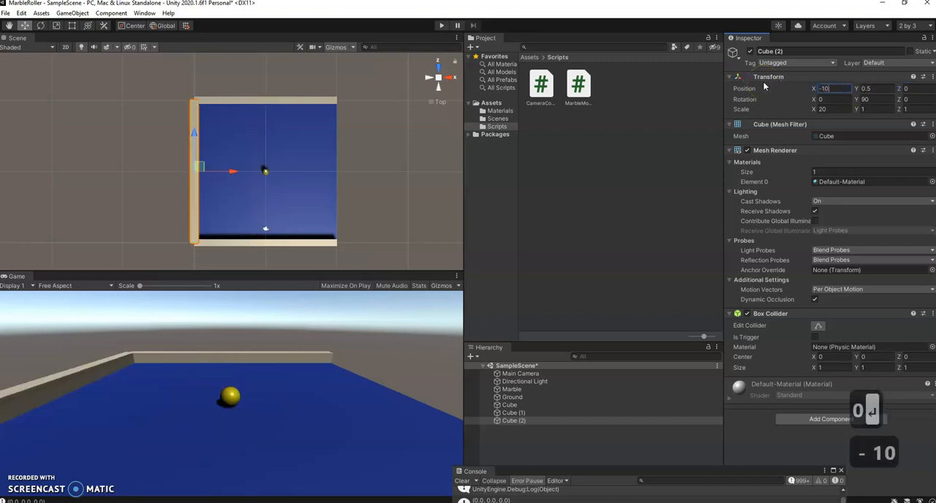
pyautogui.press('Return')
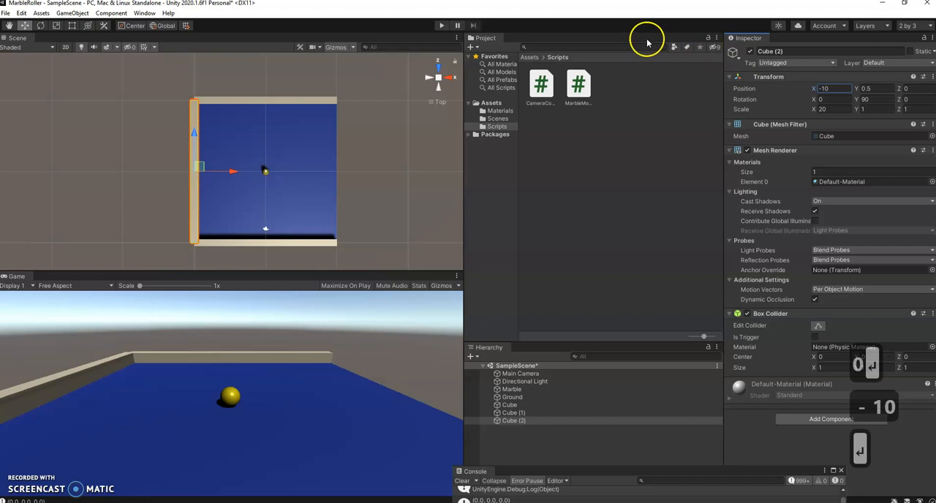
# Set the side wall's X scale to 19 so it fits between the near and far walls.
pyautogui.scroll(2, 143, 106)
pyautogui.scroll(2, 146, 106)
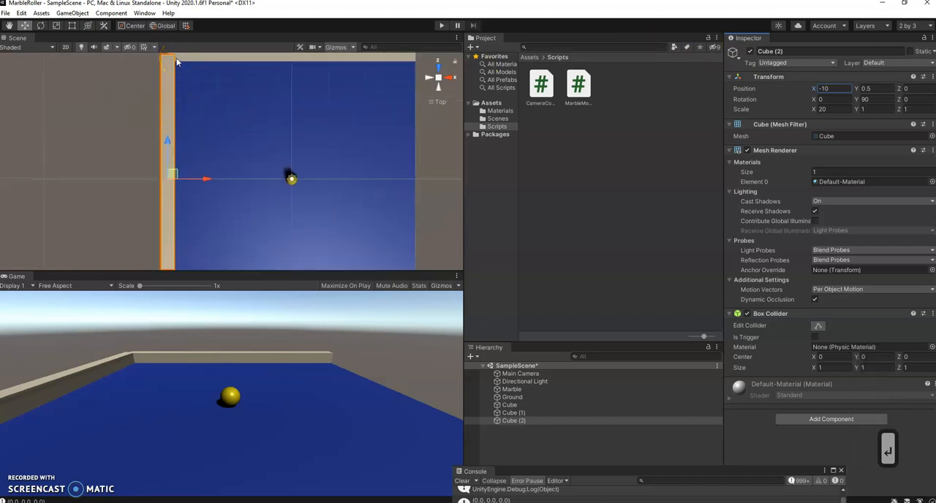
pyautogui.scroll(-3, 176, 70)
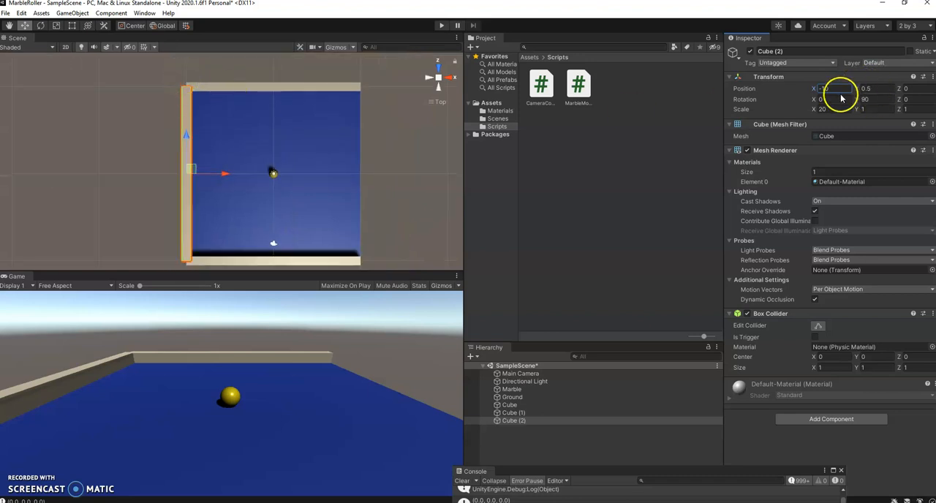
pyautogui.click(833, 110)
pyautogui.write('19')
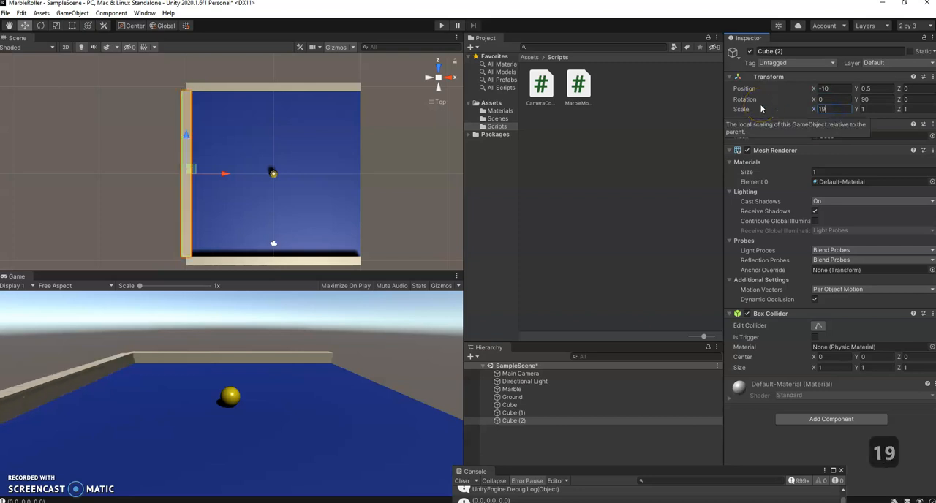
pyautogui.press('Return')
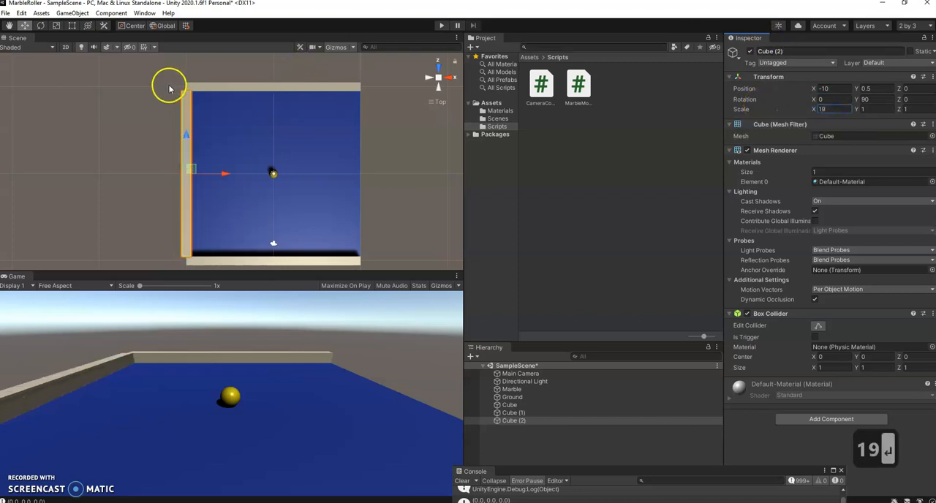
# Examine the corner where the side wall meets the far wall for overlap.
pyautogui.scroll(4, 167, 88)
pyautogui.moveTo(167, 88); pyautogui.dragTo(211, 207, button='middle')
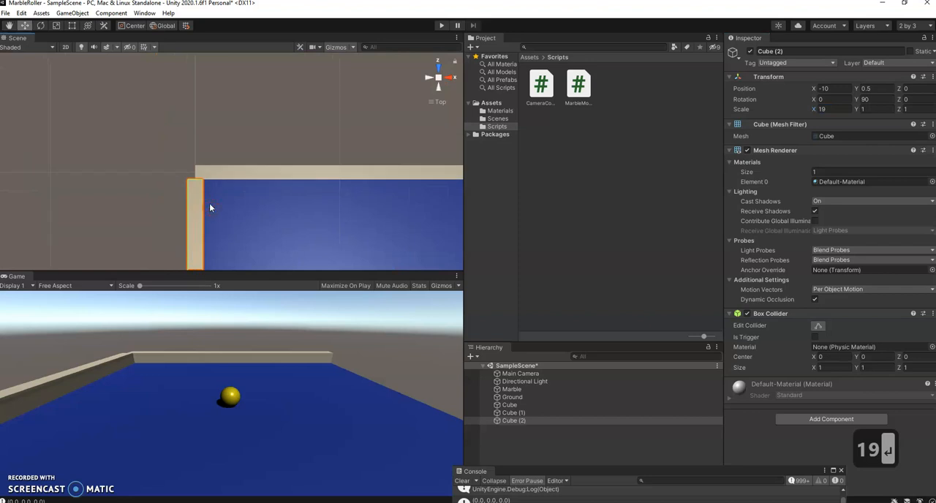
pyautogui.scroll(3, 205, 199)
pyautogui.scroll(2, 203, 199)
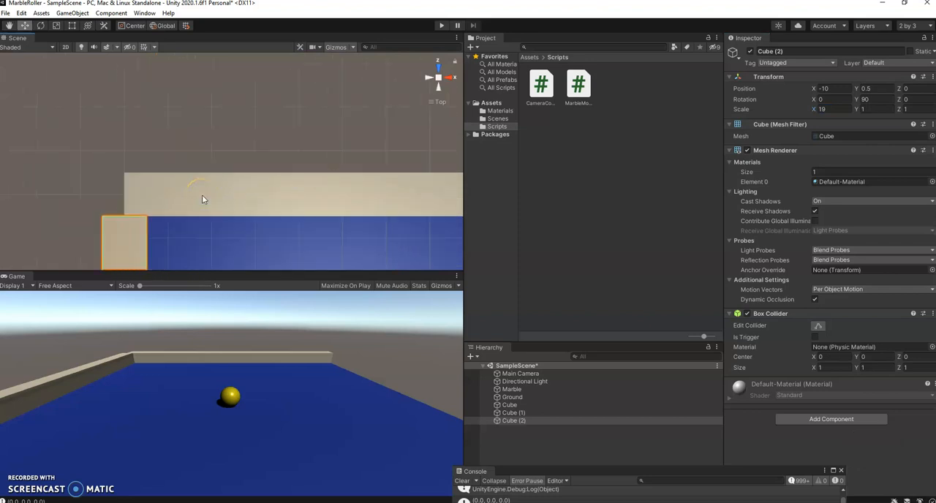
pyautogui.scroll(2, 202, 194)
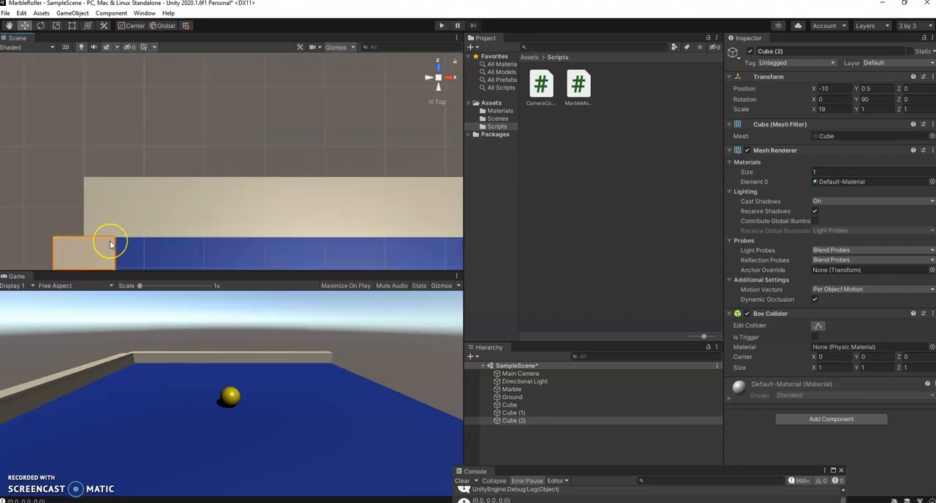
pyautogui.scroll(-5, 110, 244)
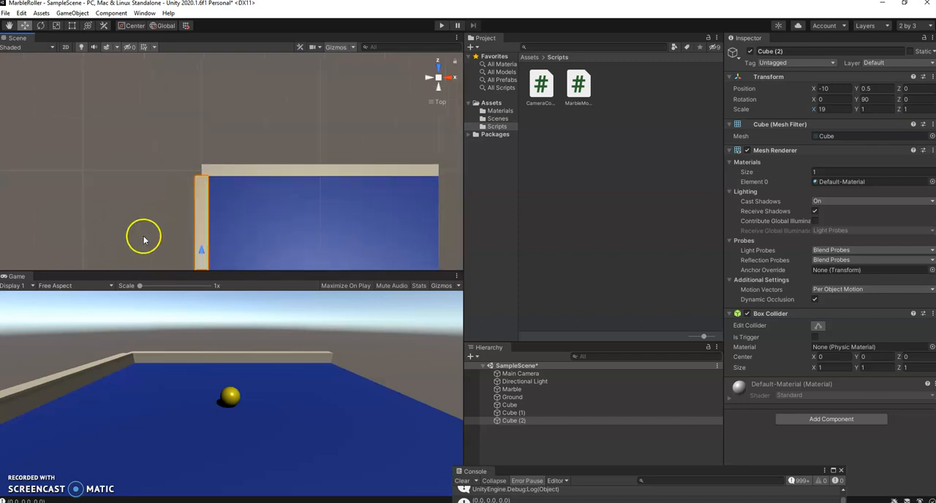
# Duplicate the side wall, move the copy along X to the ground's opposite edge and set its X position to 10.
pyautogui.moveTo(322, 239); pyautogui.dragTo(287, 100, button='middle')
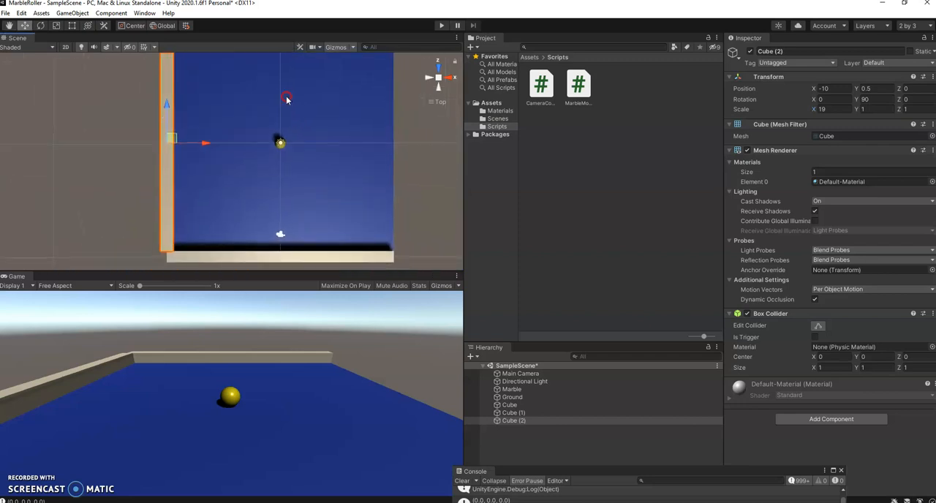
pyautogui.click(301, 100)
pyautogui.hotkey('ctrl', 'd')
pyautogui.moveTo(207, 142); pyautogui.dragTo(414, 143)
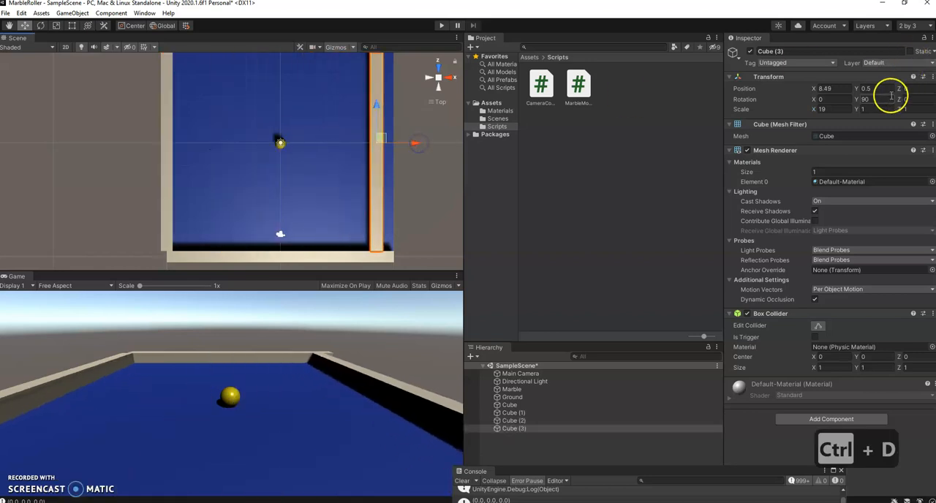
pyautogui.click(846, 87)
pyautogui.write('10')
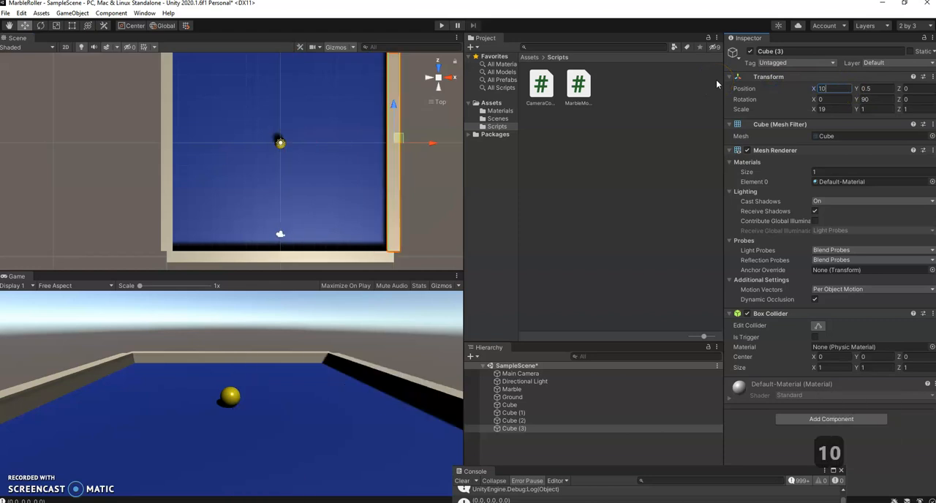
pyautogui.press('Return')
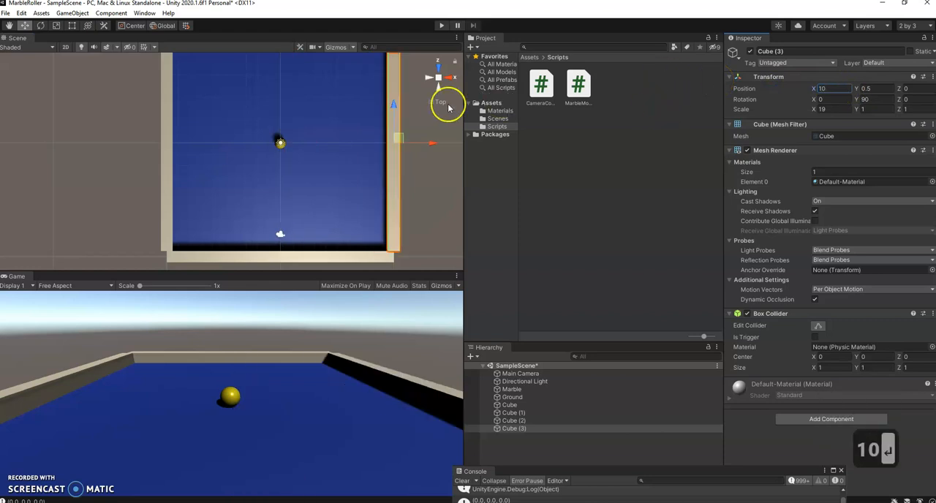
# Examine the wall corners and the enclosed ground in the game view and in the perspective scene view.
pyautogui.scroll(4, 137, 373)
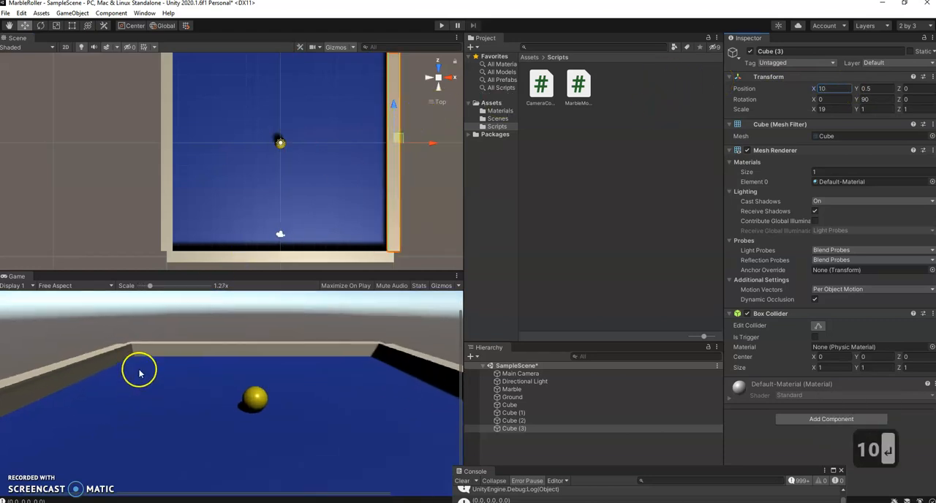
pyautogui.scroll(4, 139, 369)
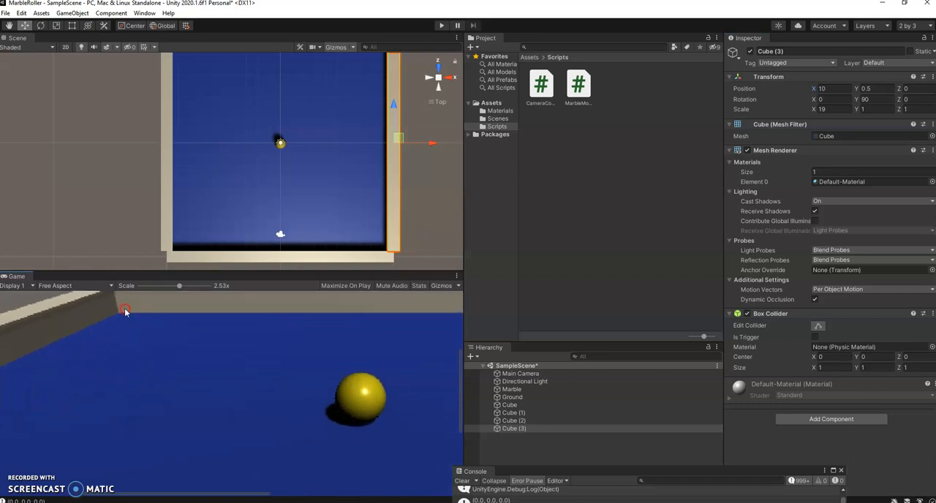
pyautogui.scroll(-8, 161, 380)
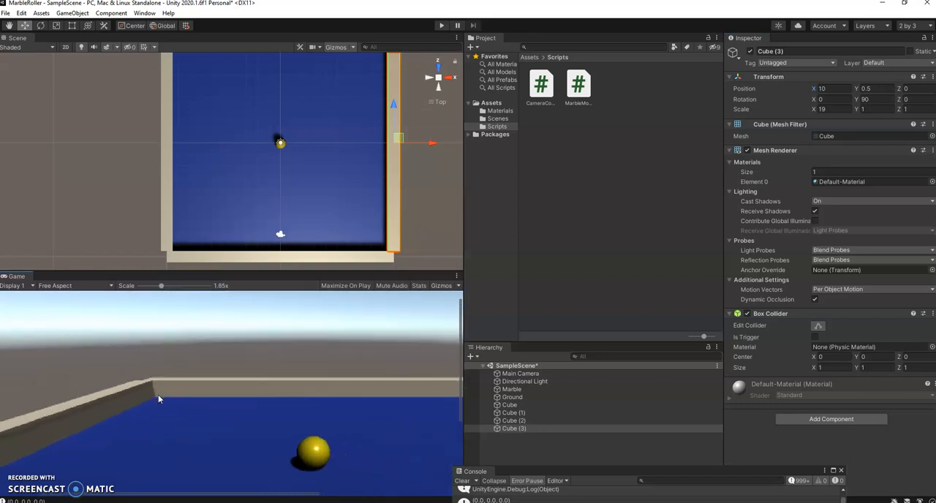
pyautogui.moveTo(246, 199); pyautogui.dragTo(236, 246, button='middle')
pyautogui.moveTo(235, 241); pyautogui.dragTo(208, 119, button='right')
pyautogui.click(439, 106)
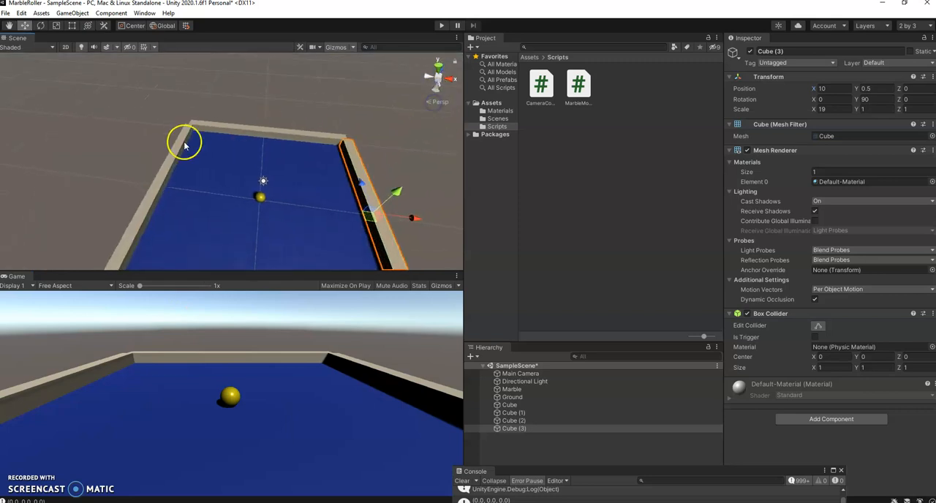
pyautogui.scroll(9, 186, 145)
pyautogui.moveTo(119, 90); pyautogui.dragTo(205, 261, button='middle')
pyautogui.moveTo(127, 132); pyautogui.dragTo(233, 273, button='middle')
pyautogui.scroll(3, 140, 131)
pyautogui.scroll(-2, 140, 132)
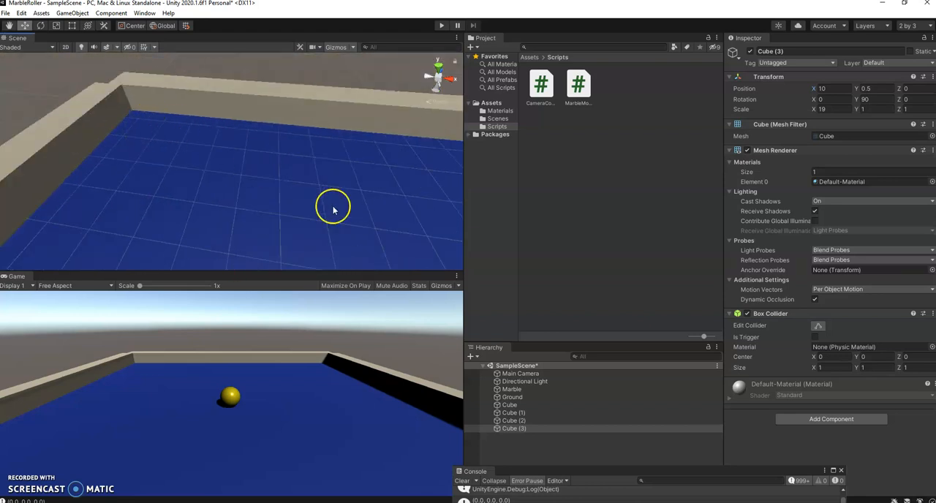
pyautogui.scroll(-1, 377, 81)
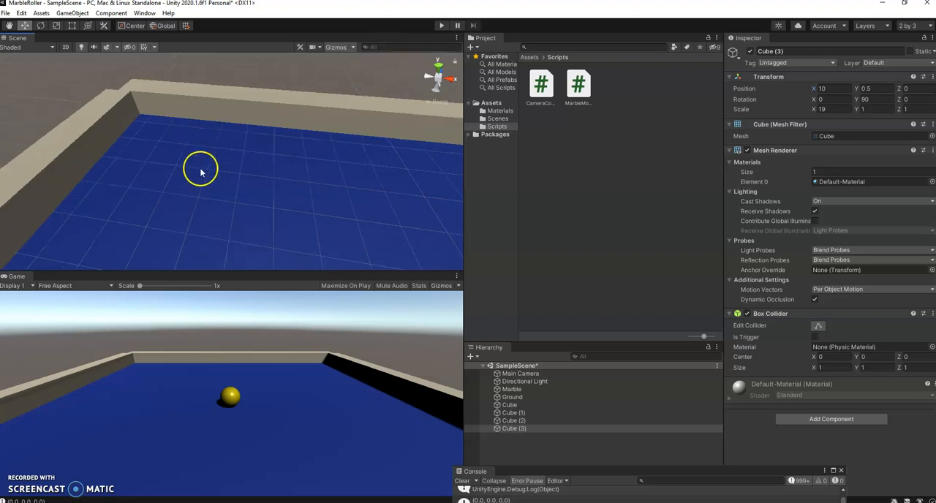
pyautogui.scroll(-4, 200, 167)
pyautogui.moveTo(335, 217); pyautogui.dragTo(239, 75, button='middle')
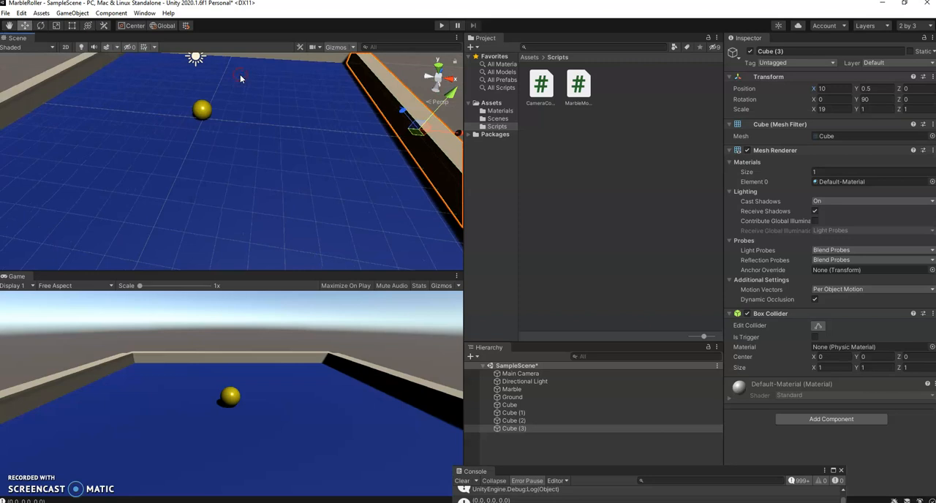
# Select the far wall cube and frame it in the scene view.
pyautogui.click(510, 405)
pyautogui.click(510, 405)
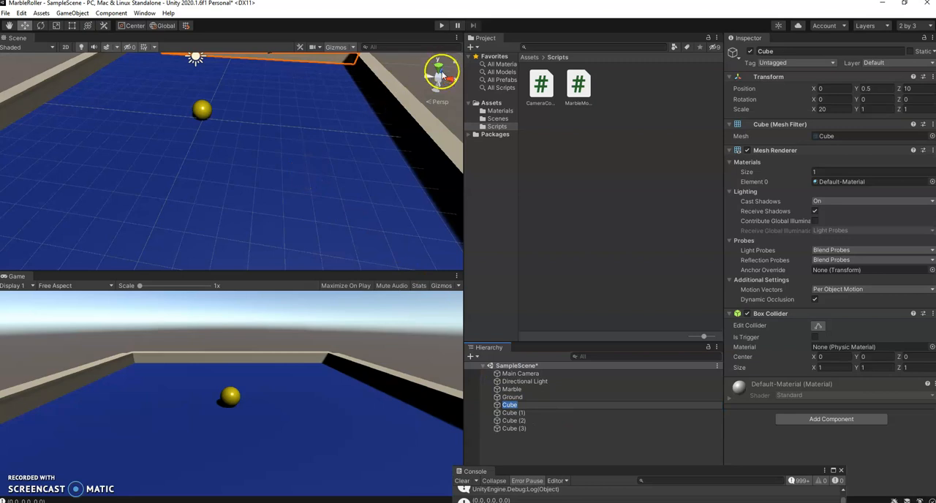
pyautogui.scroll(-10, 288, 165)
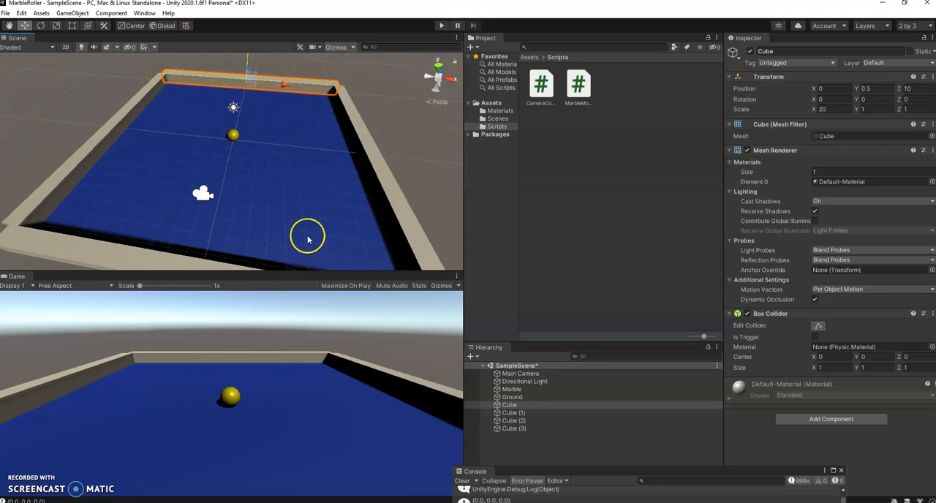
pyautogui.click(509, 405)
pyautogui.press('f')
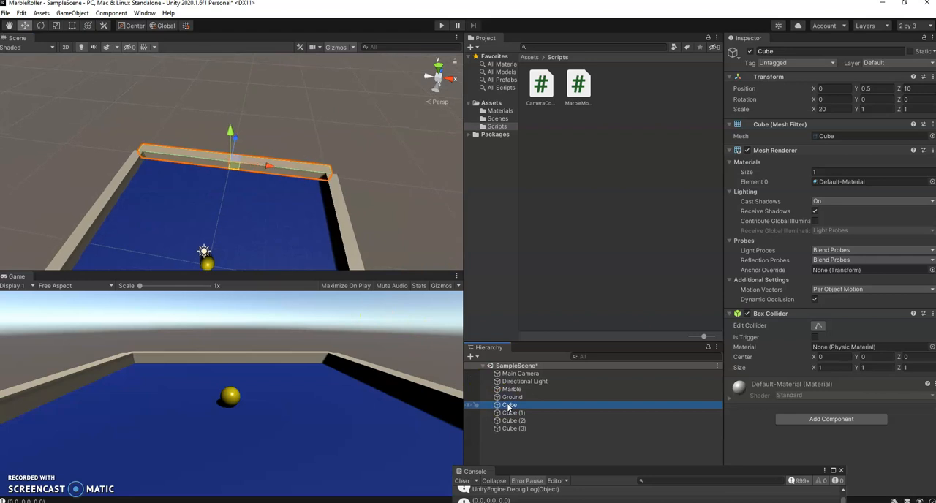
# Rename the far wall cube as WallN and the opposite wall, Cube (1), as WallS.
pyautogui.click(509, 405)
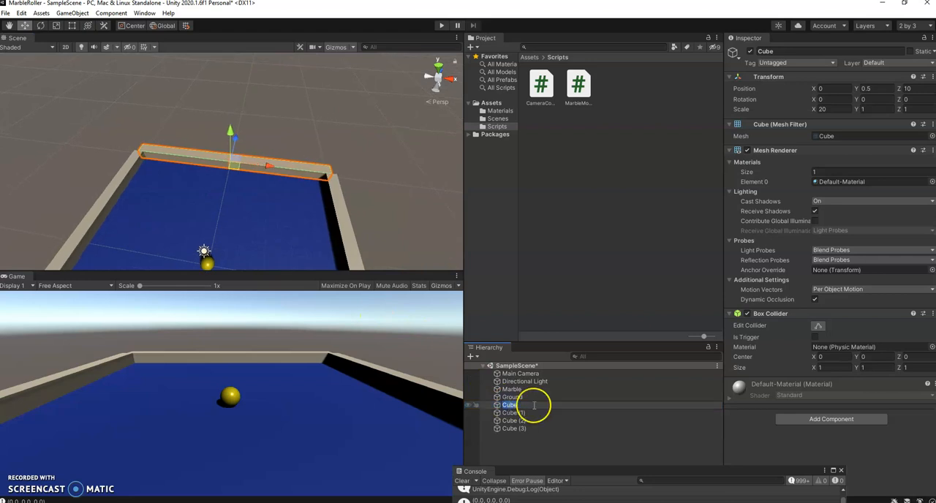
pyautogui.write('WallN')
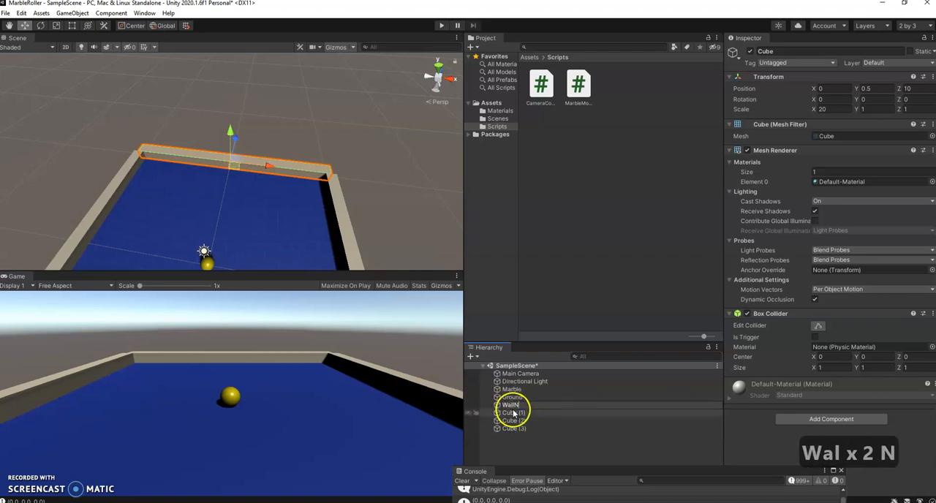
pyautogui.click(513, 413)
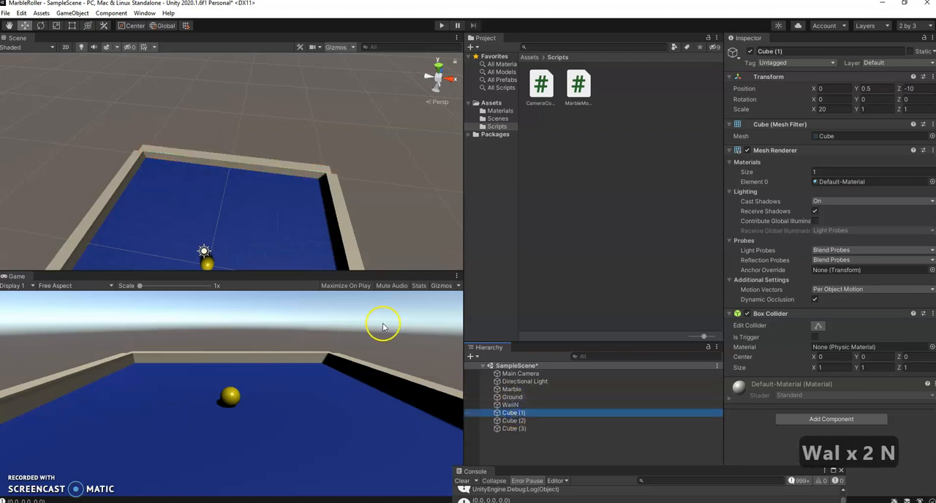
pyautogui.click(515, 413)
pyautogui.write('WallS')
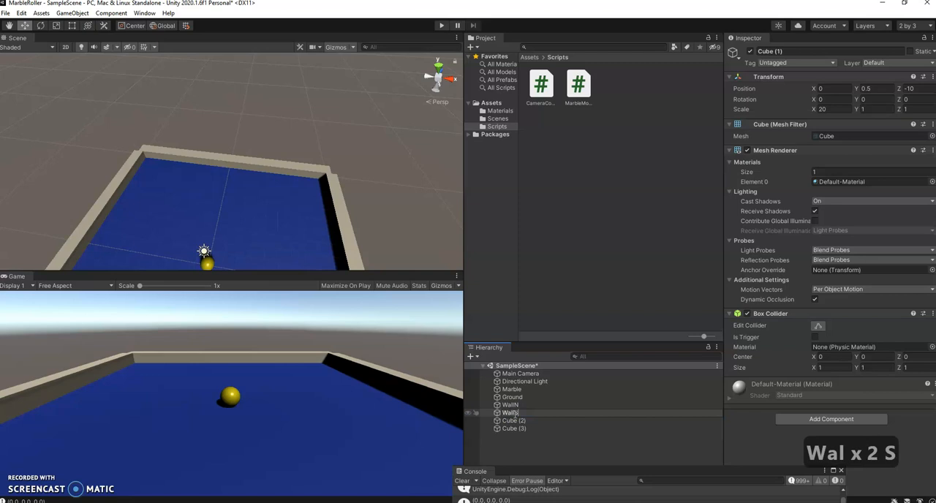
# Rename the side walls Cube (2) and Cube (3) as WallW and WallE, and clear the selection.
pyautogui.click(512, 418)
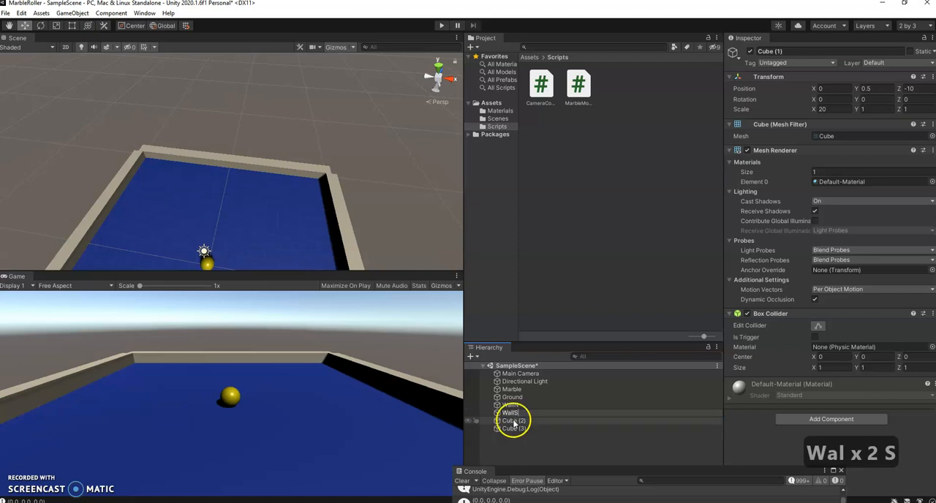
pyautogui.click(512, 422)
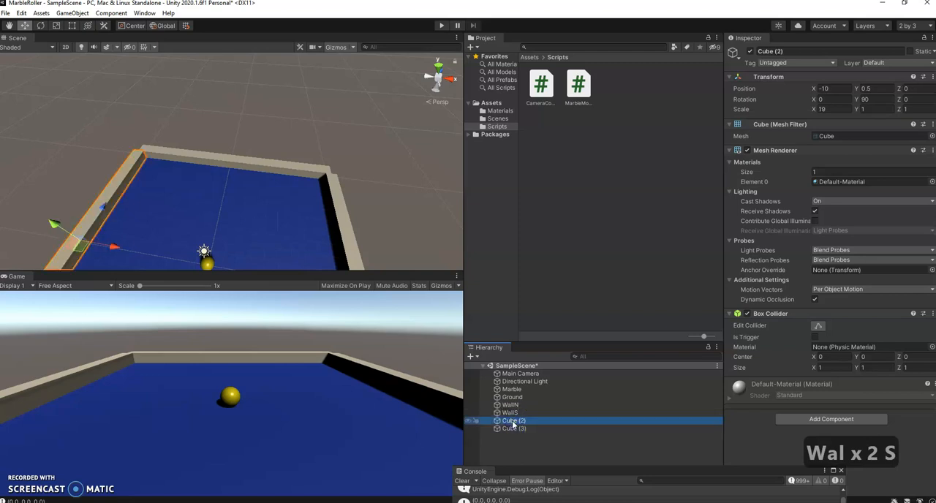
pyautogui.click(512, 423)
pyautogui.write('WallW')
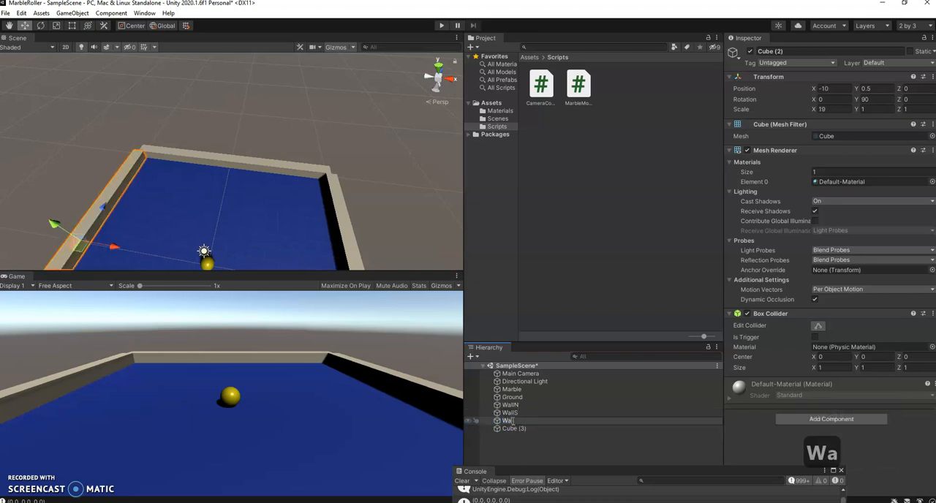
pyautogui.doubleClick(515, 429)
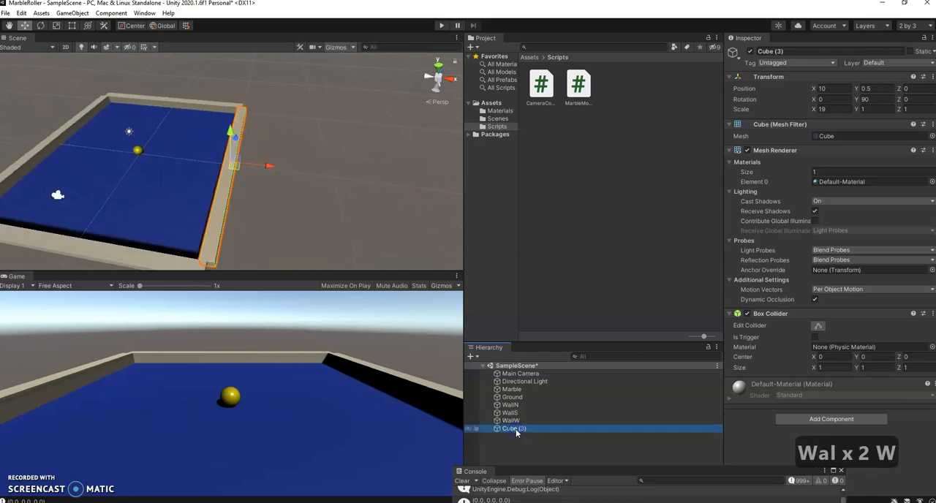
pyautogui.click(516, 430)
pyautogui.write('WallE')
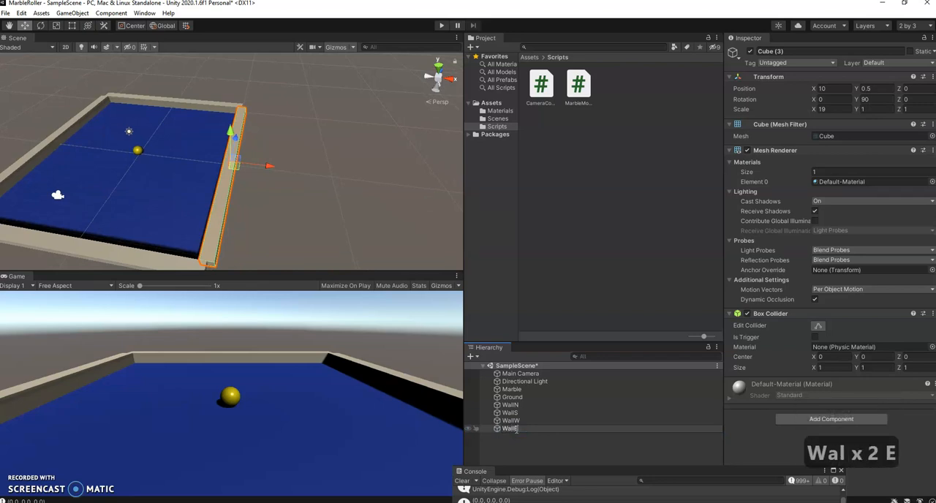
pyautogui.click(359, 228)
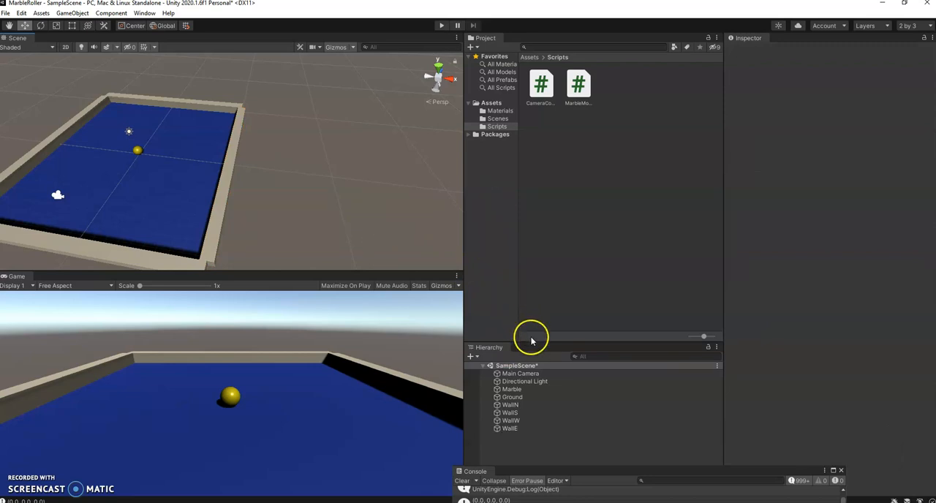
# Enlarge the area showing the scene's object list and display the top-level Assets folder.
pyautogui.moveTo(531, 342); pyautogui.dragTo(531, 273)
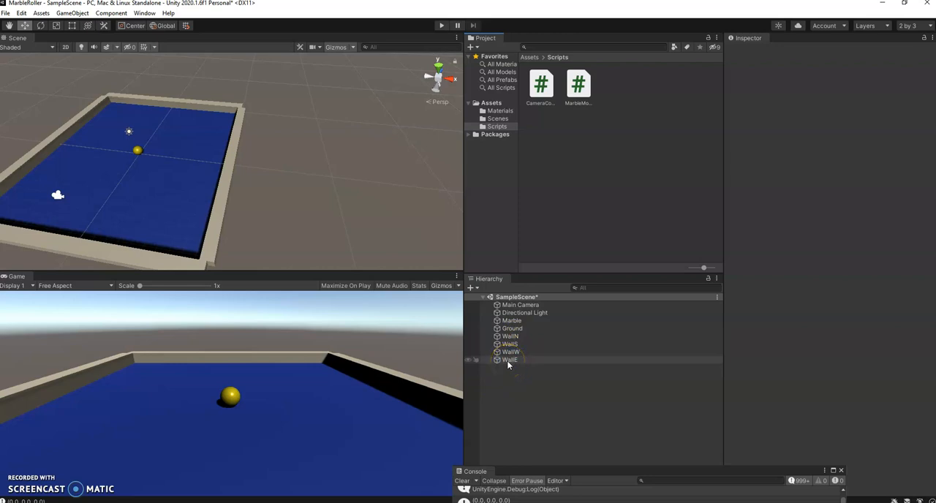
pyautogui.click(503, 385)
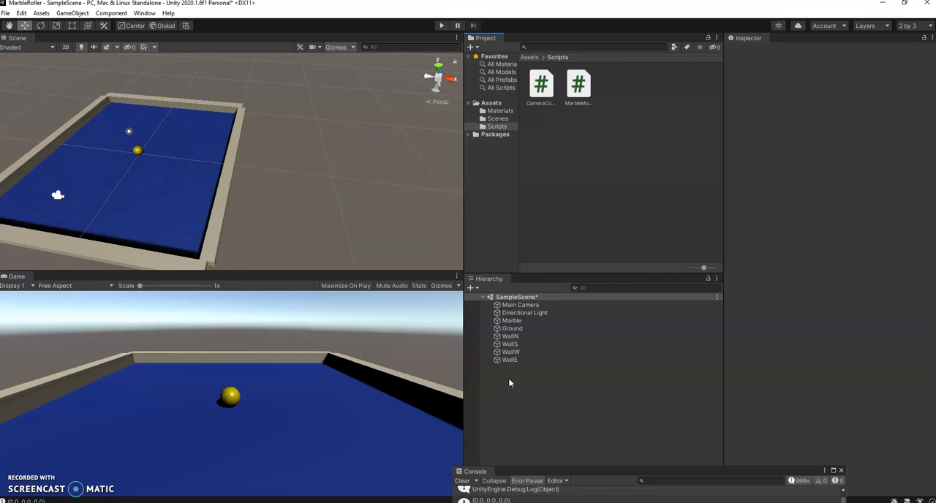
pyautogui.click(529, 58)
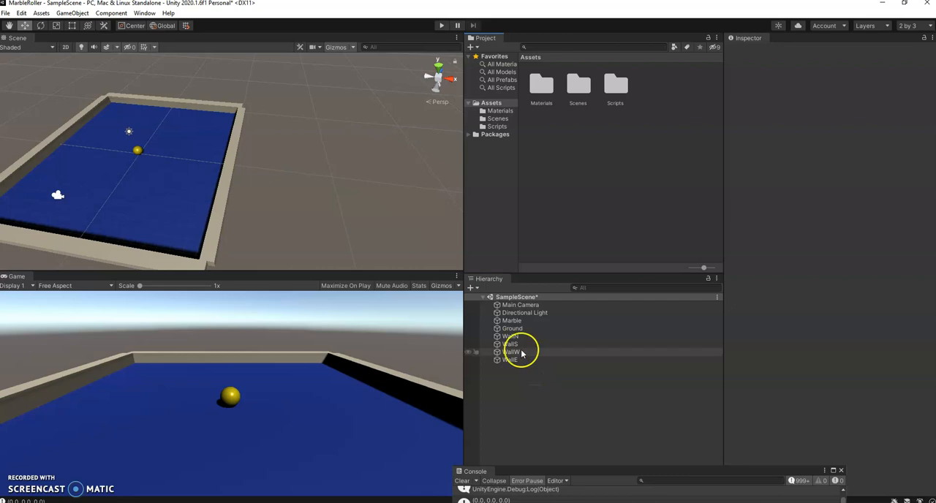
# Create an empty game object in the scene and reset its position to the origin.
pyautogui.click(477, 287)
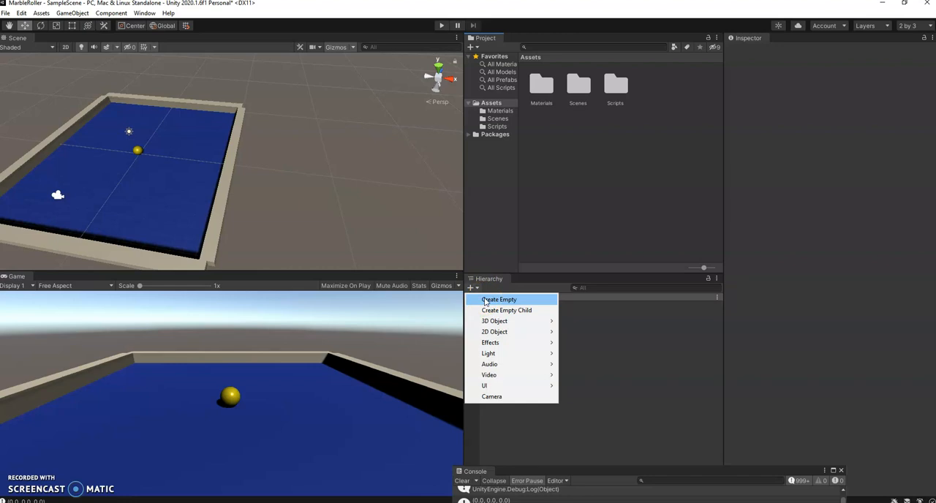
pyautogui.click(484, 301)
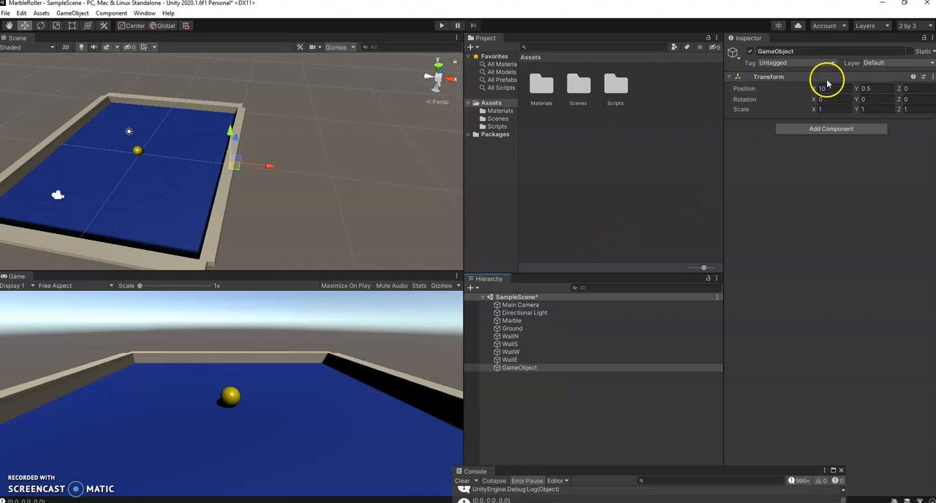
pyautogui.click(883, 89)
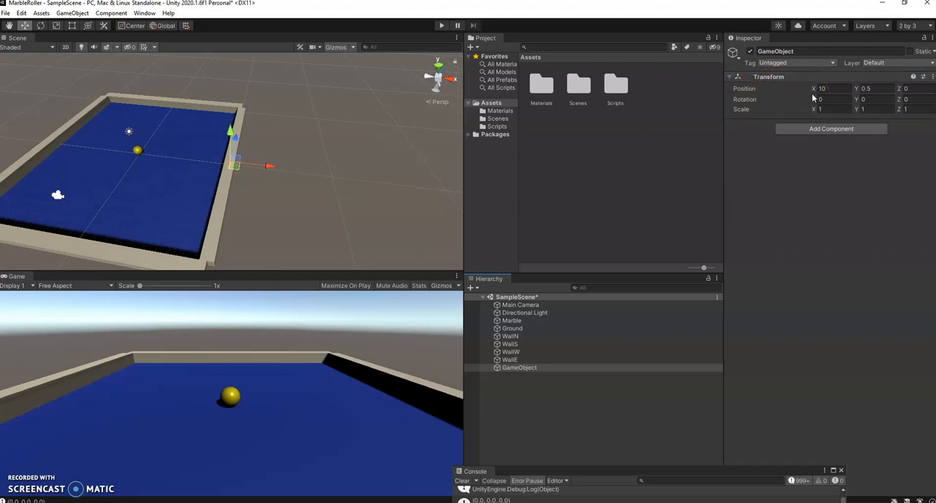
pyautogui.click(931, 78)
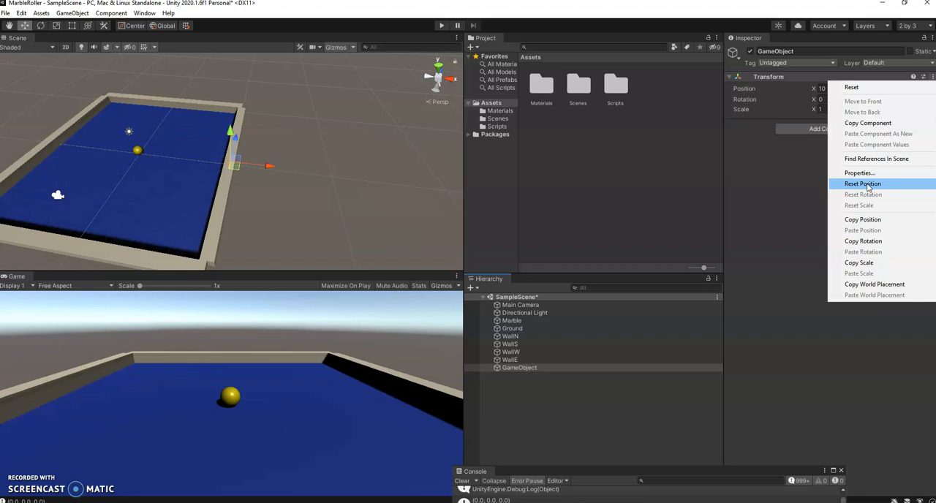
pyautogui.click(867, 185)
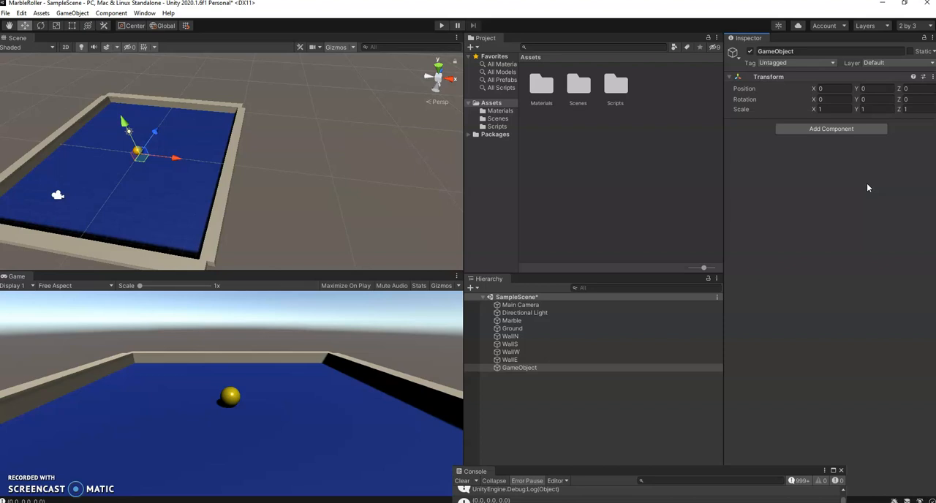
# Rename the new empty game object as WallEmpty.
pyautogui.click(824, 51)
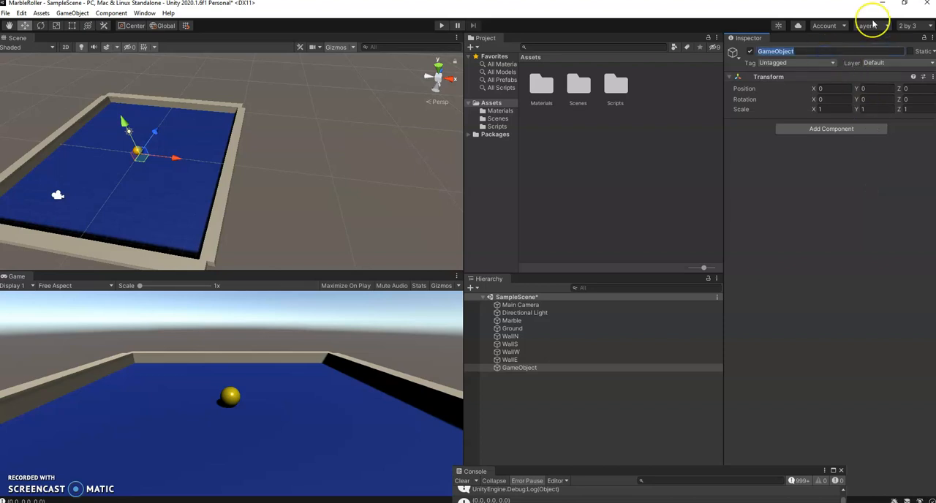
pyautogui.write('WallEmpty')
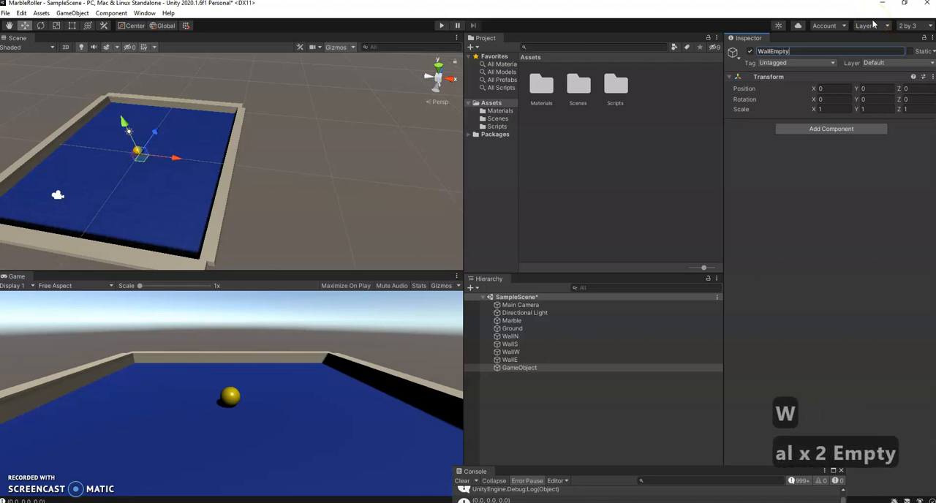
pyautogui.press('Return')
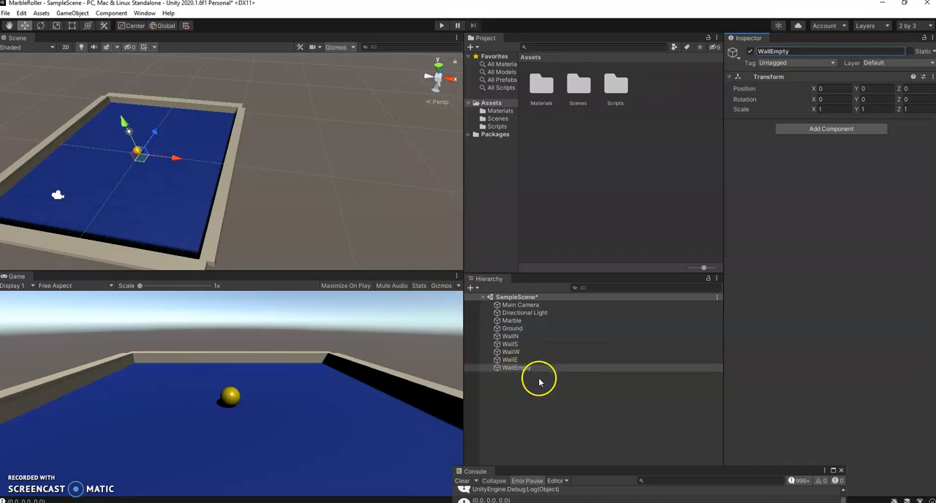
# Select WallN, WallS, WallW and WallE together, make them children of WallEmpty and collapse the group.
pyautogui.click(515, 336)
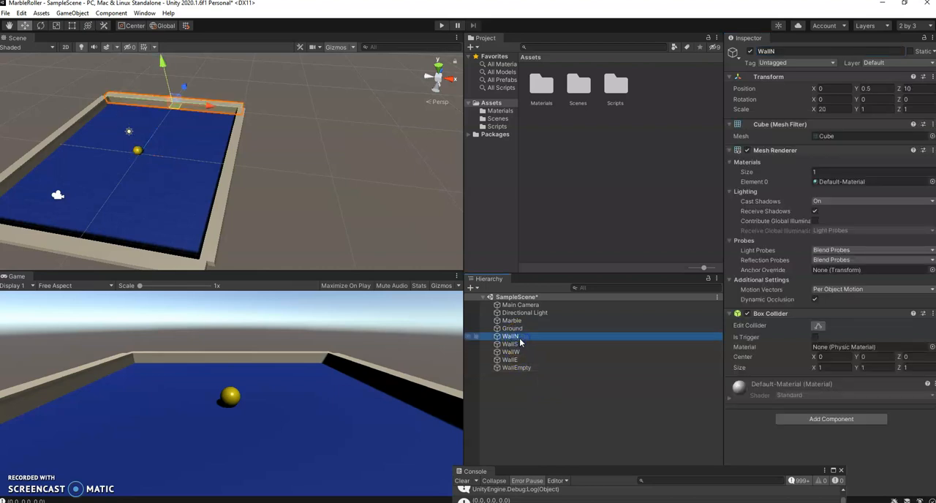
pyautogui.keyDown('shift'); pyautogui.click(510, 360); pyautogui.keyUp('shift')
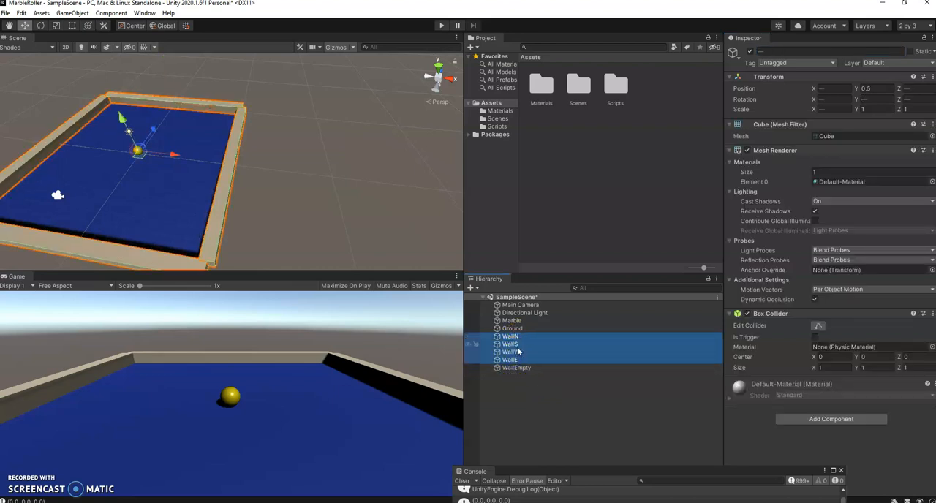
pyautogui.click(516, 337)
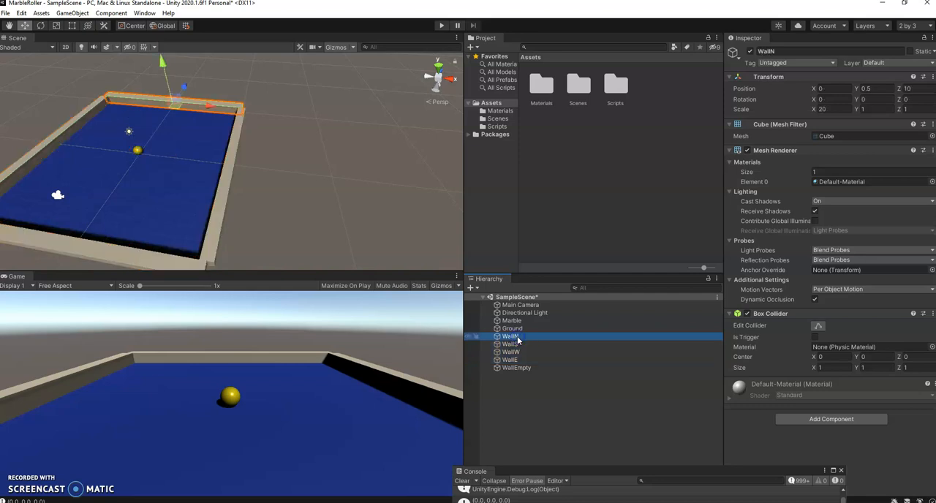
pyautogui.keyDown('ctrl'); pyautogui.click(516, 345); pyautogui.keyUp('ctrl')
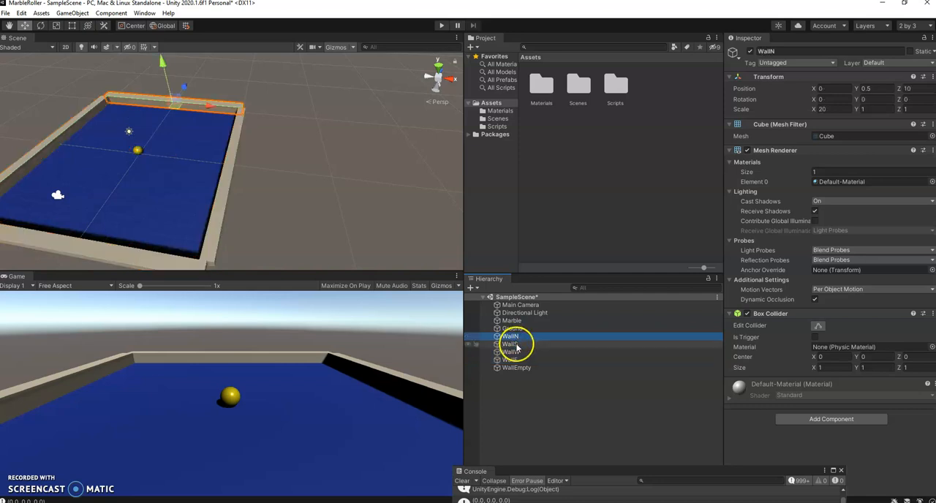
pyautogui.keyDown('ctrl'); pyautogui.click(516, 353); pyautogui.keyUp('ctrl')
pyautogui.keyDown('ctrl'); pyautogui.click(515, 361); pyautogui.keyUp('ctrl')
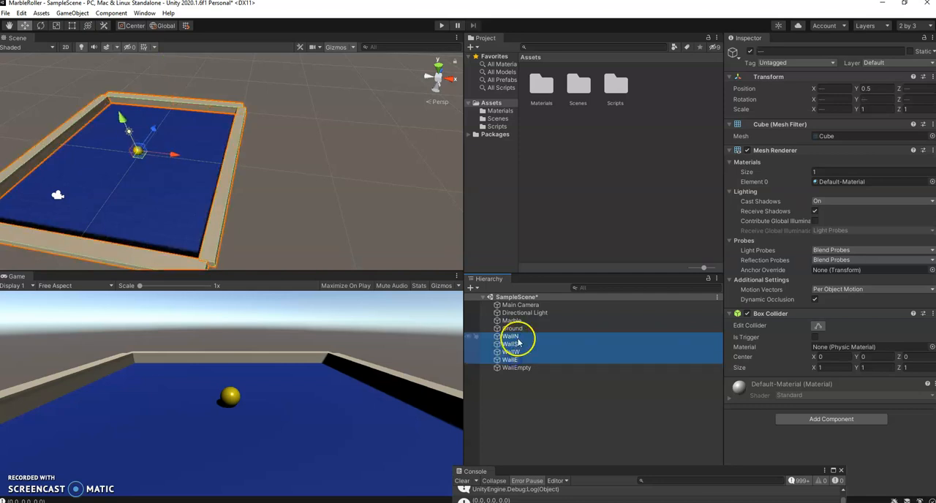
pyautogui.click(518, 338)
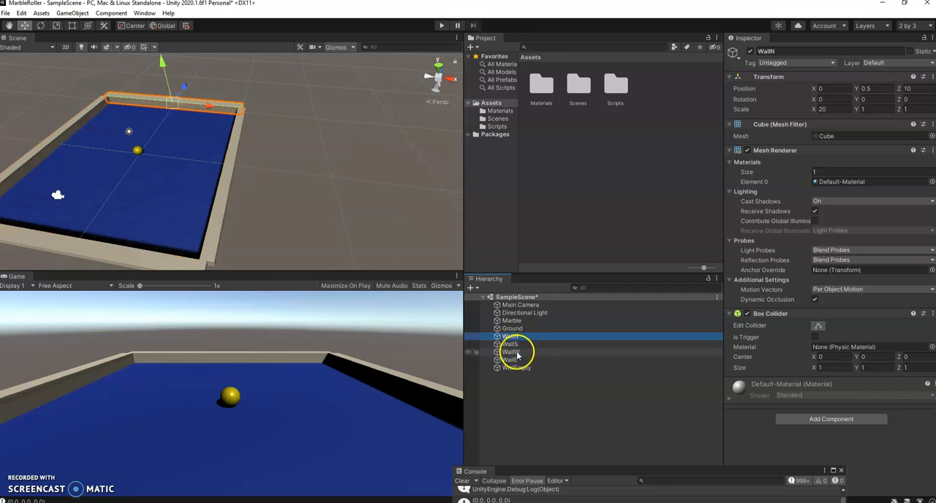
pyautogui.keyDown('shift'); pyautogui.click(515, 359); pyautogui.keyUp('shift')
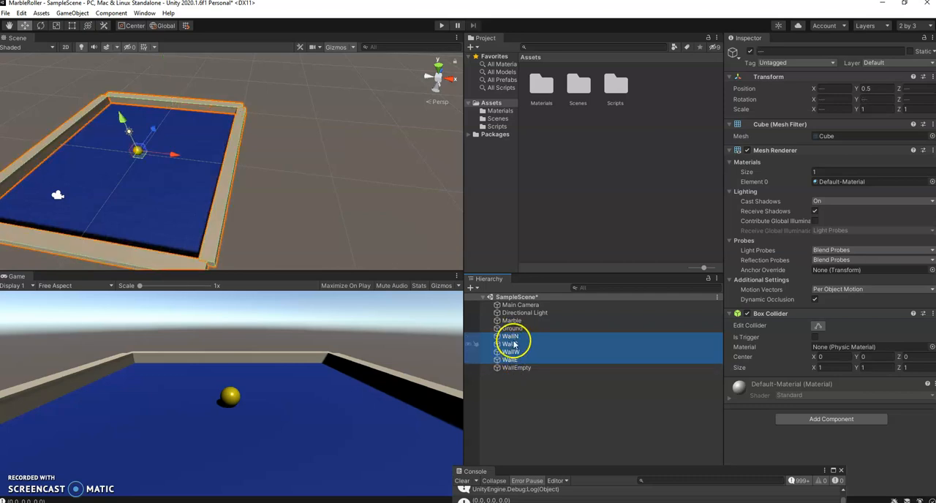
pyautogui.moveTo(511, 347); pyautogui.dragTo(513, 371)
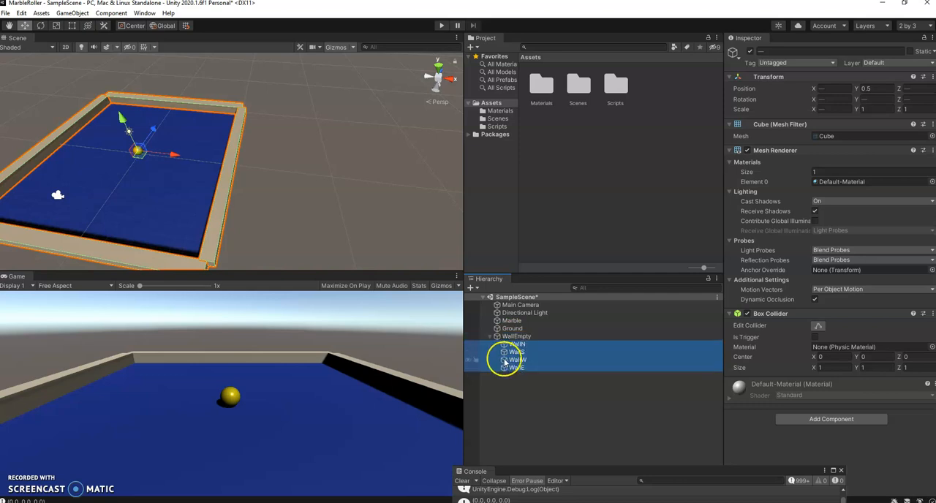
pyautogui.click(489, 337)
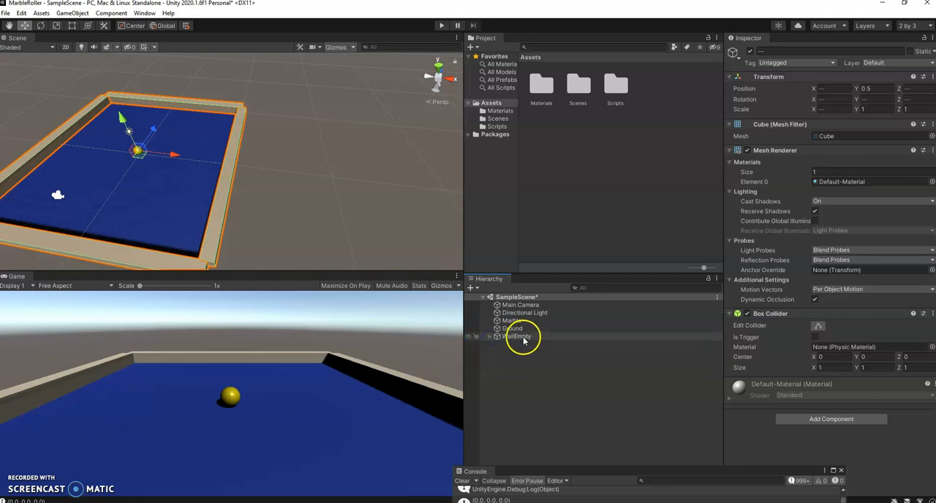
# Check WallEmpty's children, toggle the group's scene visibility off and back on, and select WallEmpty.
pyautogui.click(489, 336)
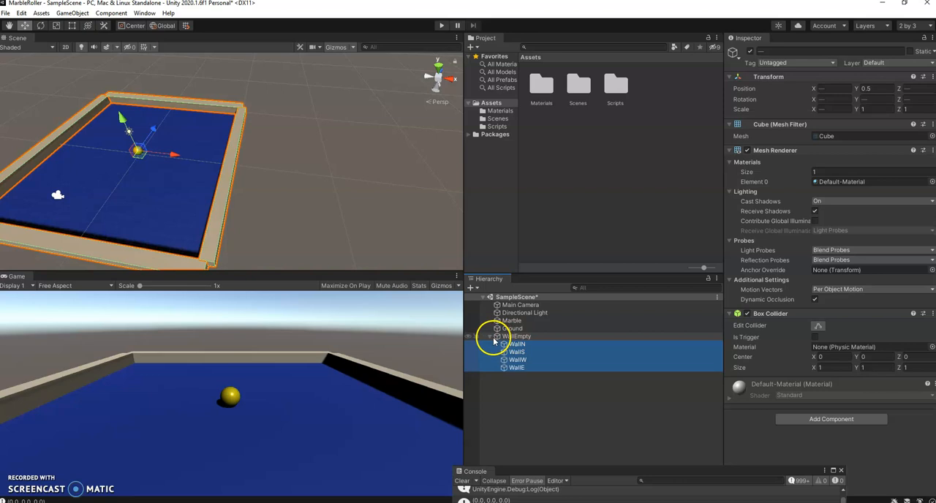
pyautogui.click(489, 336)
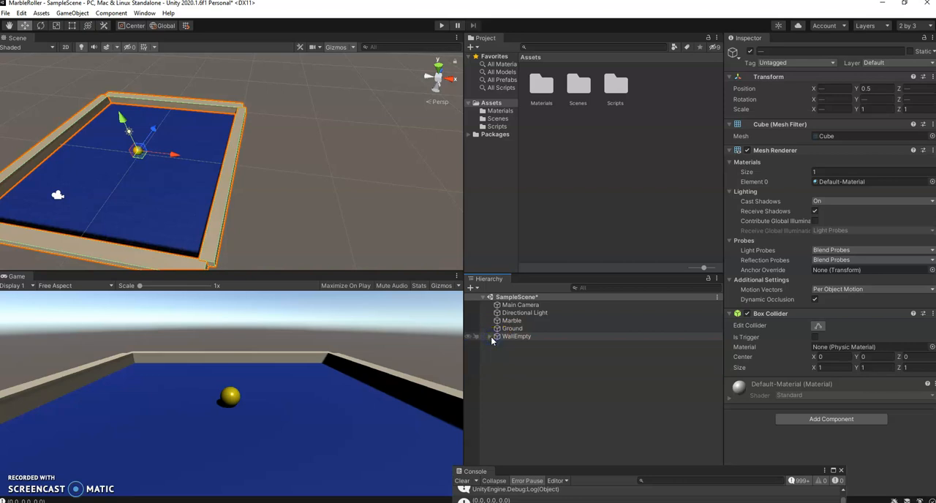
pyautogui.click(468, 336)
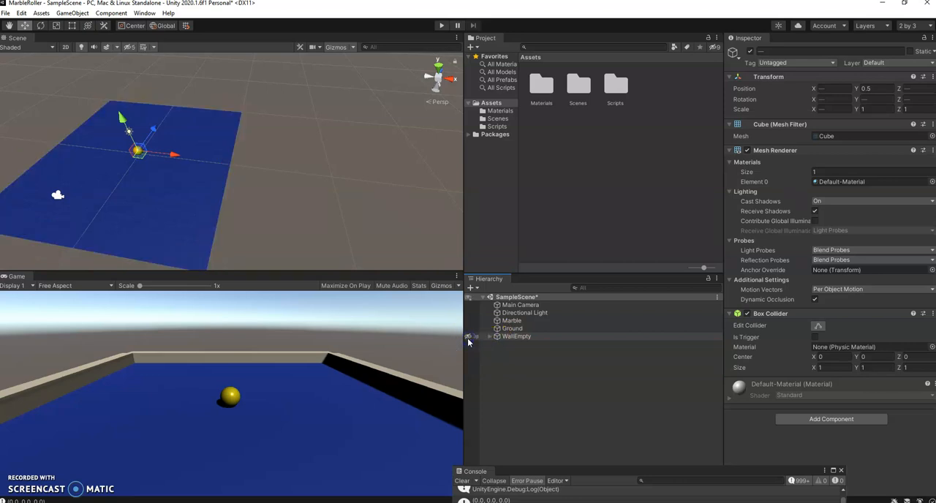
pyautogui.click(468, 336)
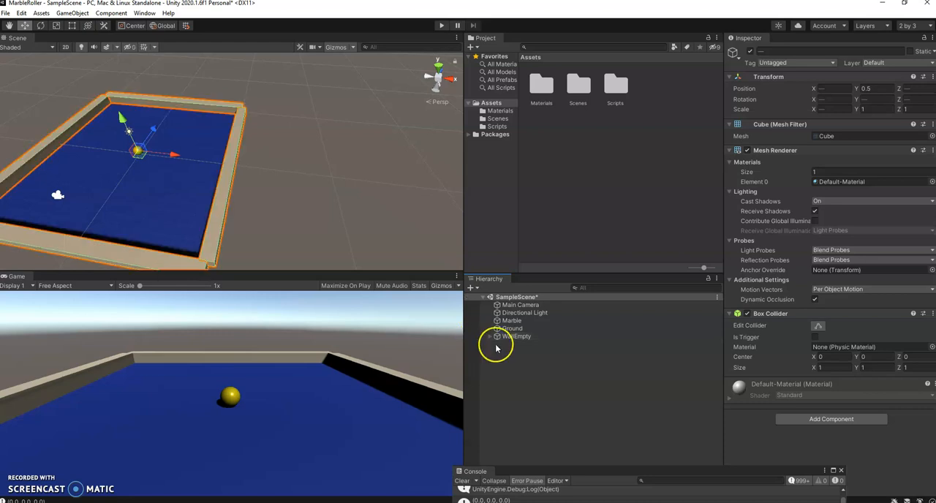
pyautogui.click(530, 336)
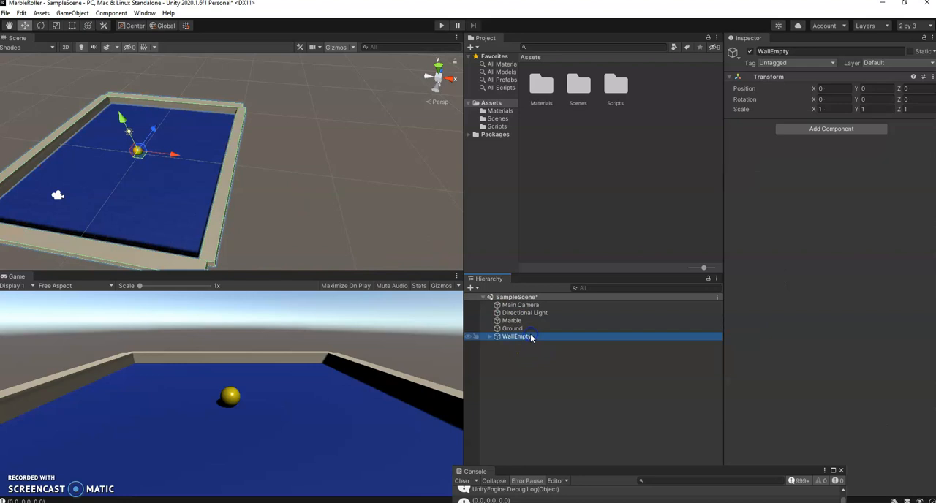
# Try moving the whole WallEmpty group and WallN alone to about Z 13.11, undo both moves and collapse the group.
pyautogui.moveTo(168, 152)
pyautogui.mouseDown()
pyautogui.moveTo(104, 146)
pyautogui.moveTo(170, 148)
pyautogui.mouseUp()
pyautogui.hotkey('ctrl', 'z')
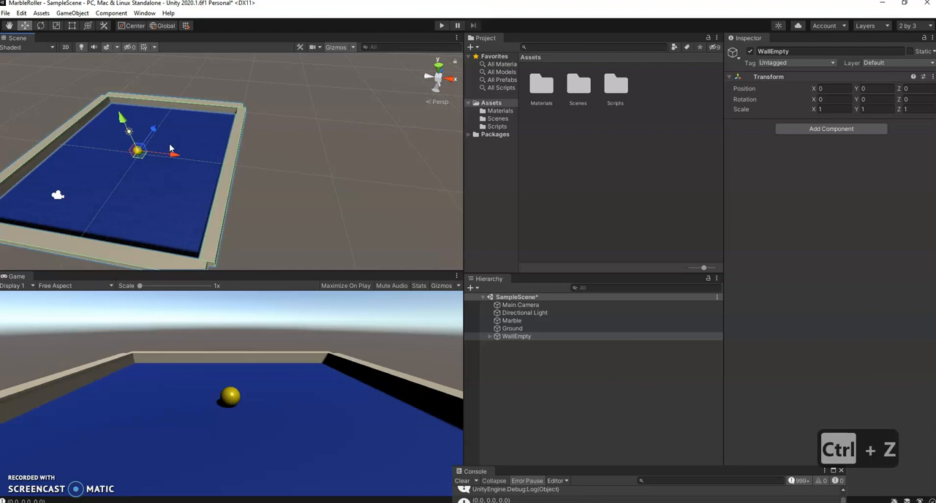
pyautogui.click(489, 337)
pyautogui.click(533, 348)
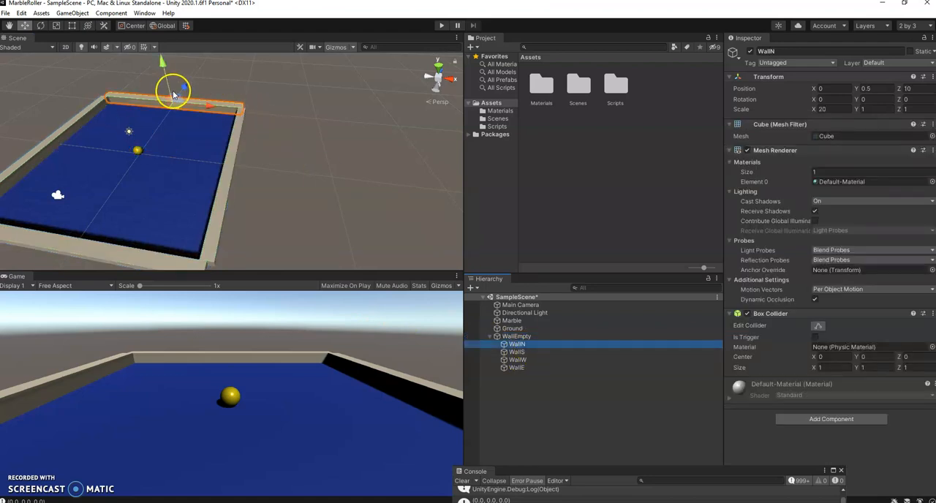
pyautogui.moveTo(183, 91); pyautogui.dragTo(188, 76)
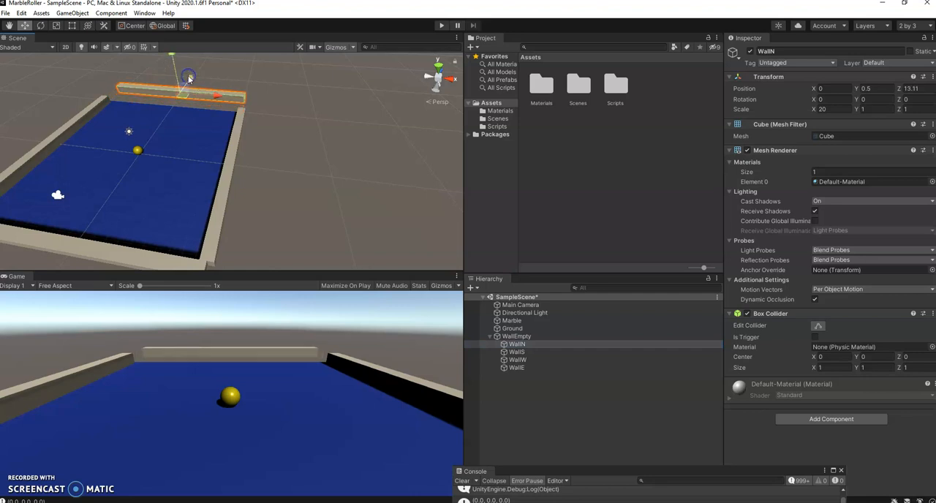
pyautogui.hotkey('ctrl', 'z')
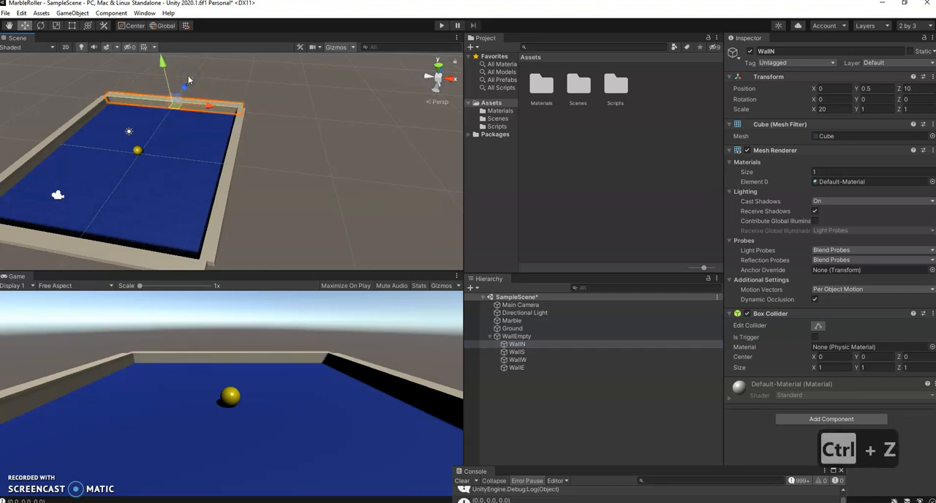
pyautogui.click(488, 337)
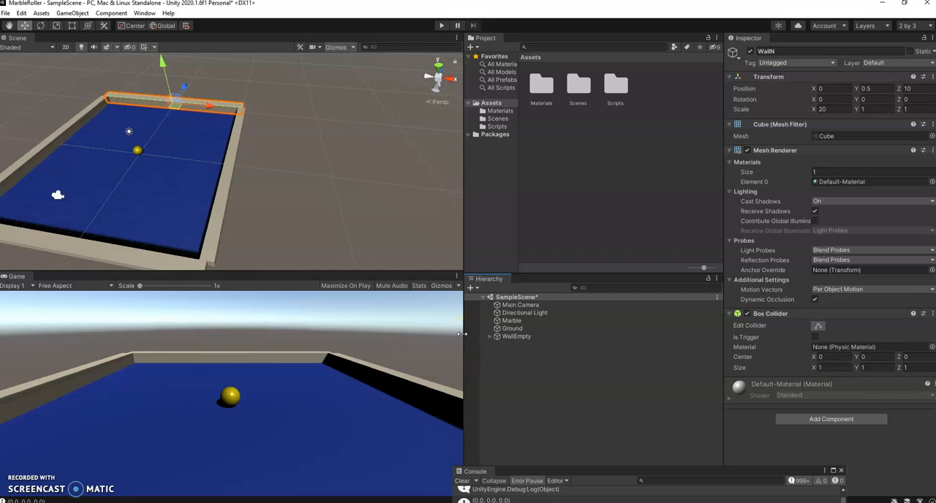
# Inspect the components of WallS and the Marble, including their colliders, and reselect WallEmpty with its children collapsed.
pyautogui.click(490, 336)
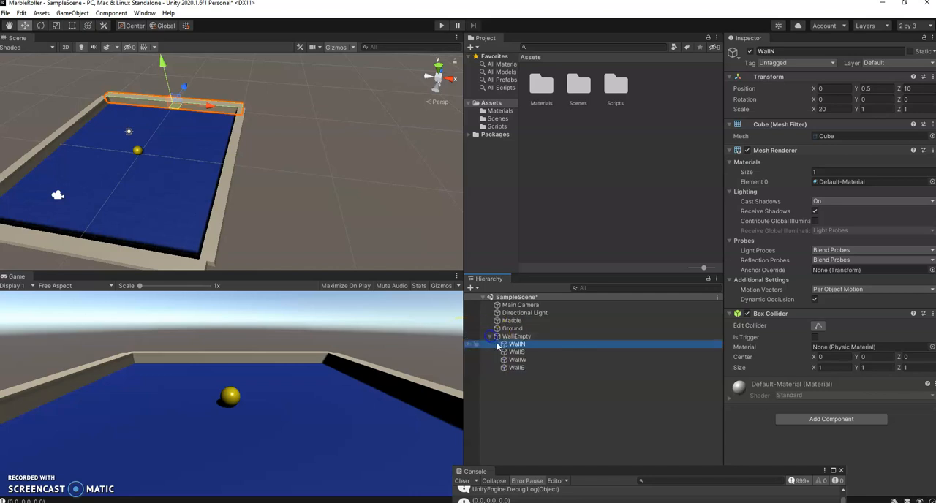
pyautogui.click(517, 351)
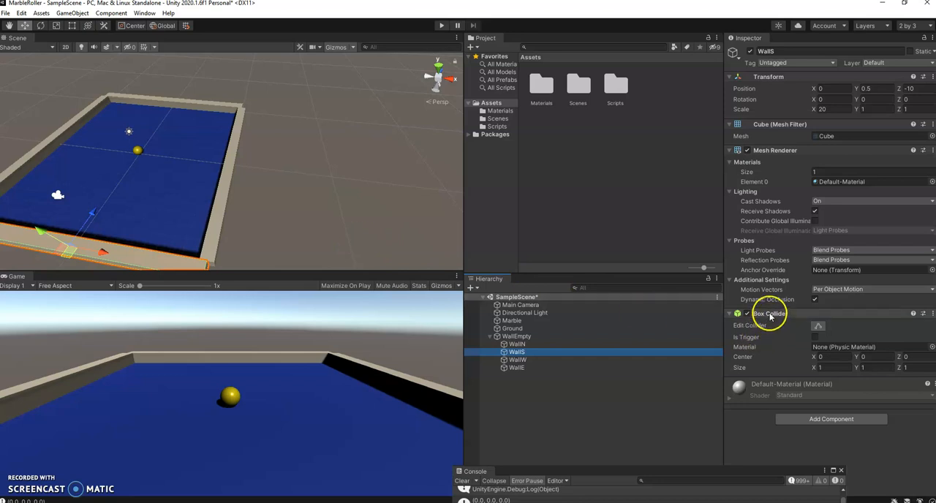
pyautogui.click(138, 152)
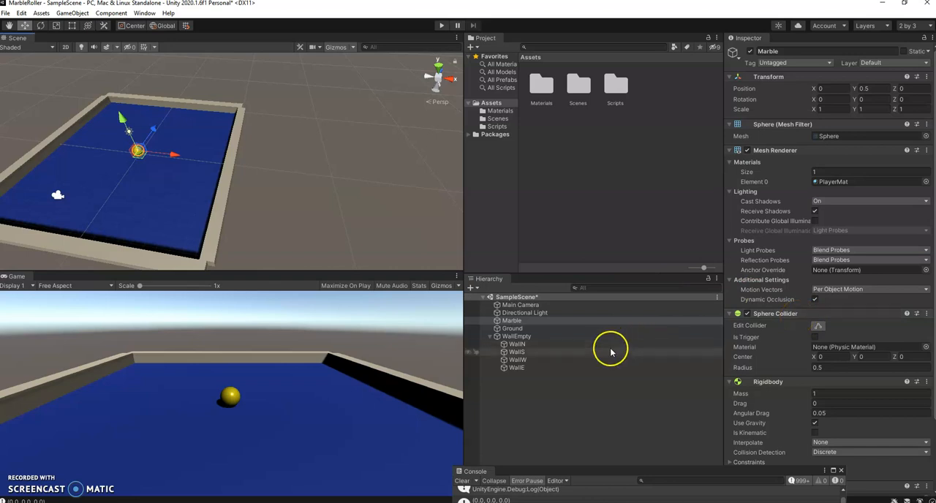
pyautogui.click(514, 337)
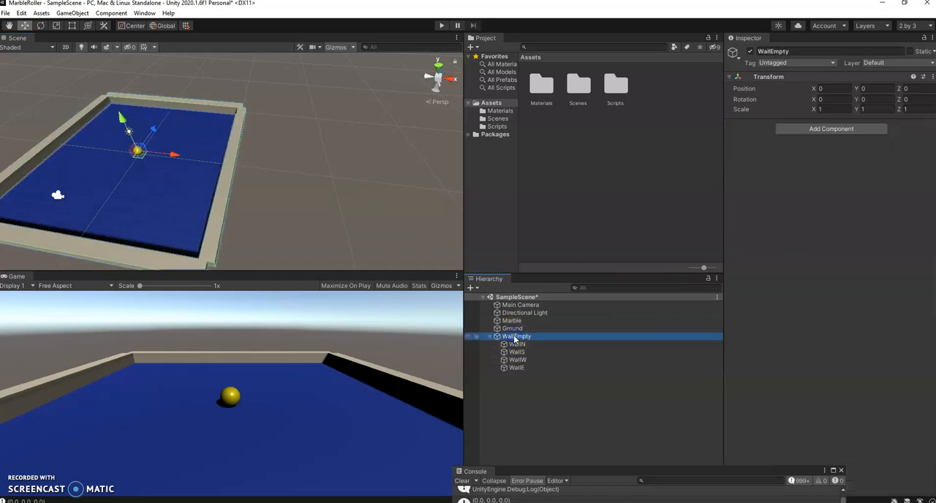
pyautogui.click(489, 337)
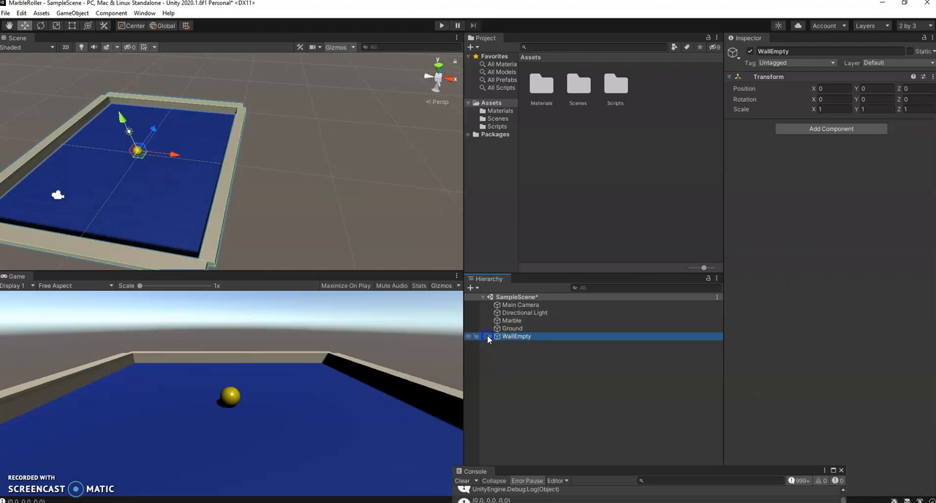
# Run the game, roll the marble forward, backward and sideways against the boundary walls to test them, and stop play mode.
pyautogui.click(444, 26)
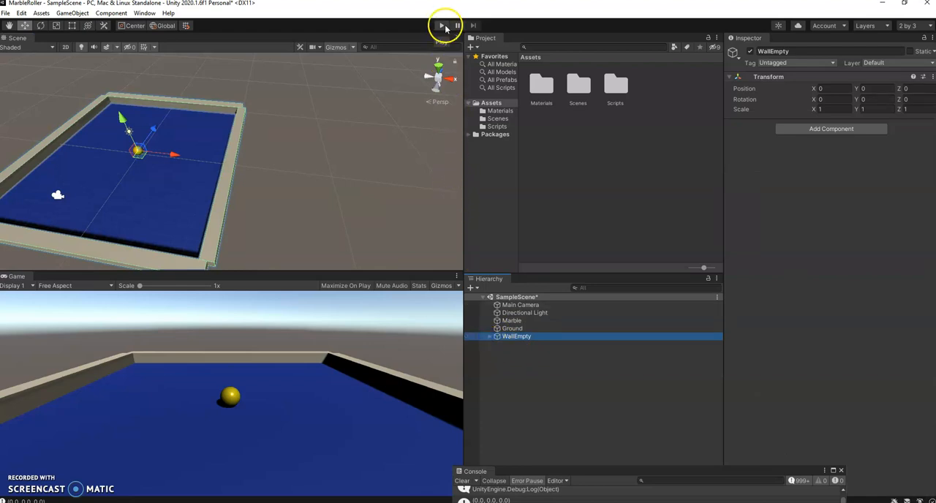
pyautogui.click(453, 72)
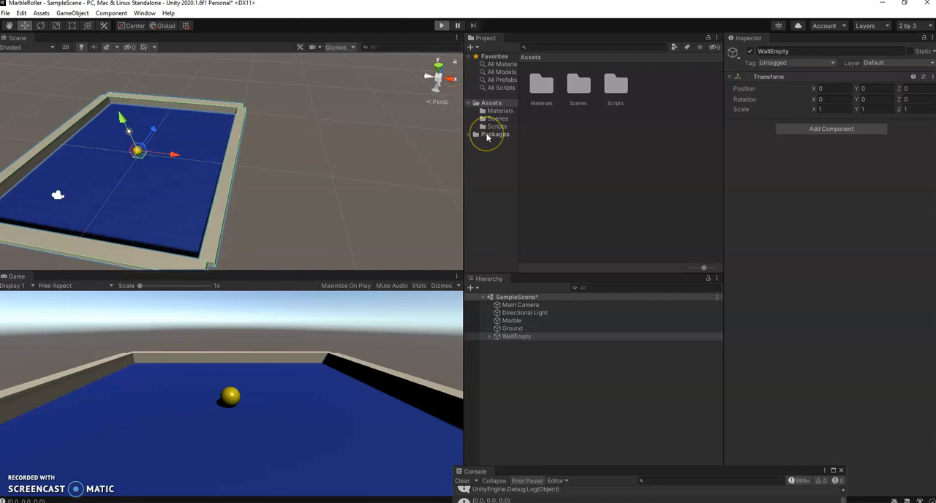
pyautogui.press('Up')
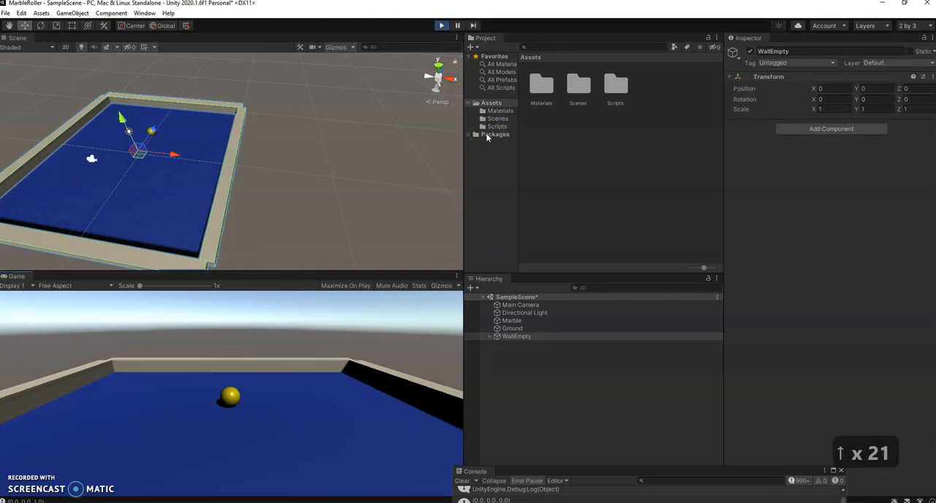
pyautogui.press('Down')
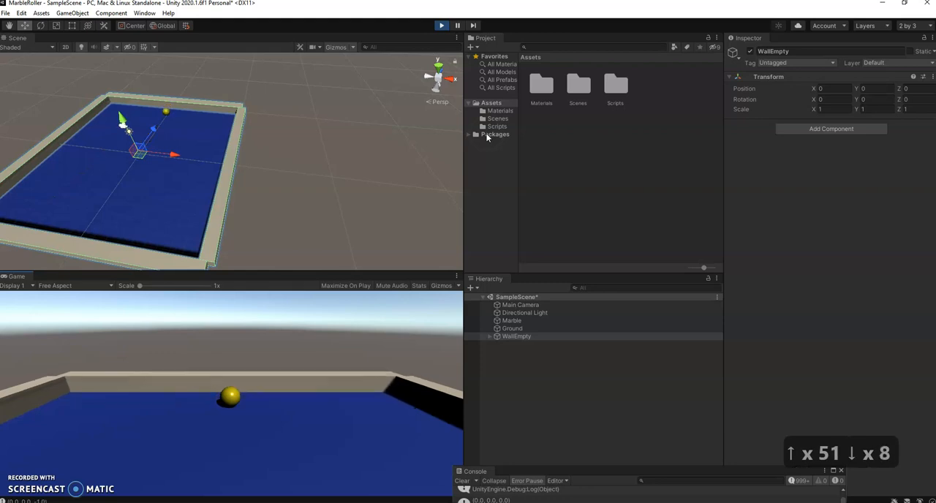
pyautogui.press('Down')
pyautogui.press('Left')
pyautogui.press('Left')
pyautogui.press('Left')
pyautogui.press('Left')
pyautogui.press('Up')
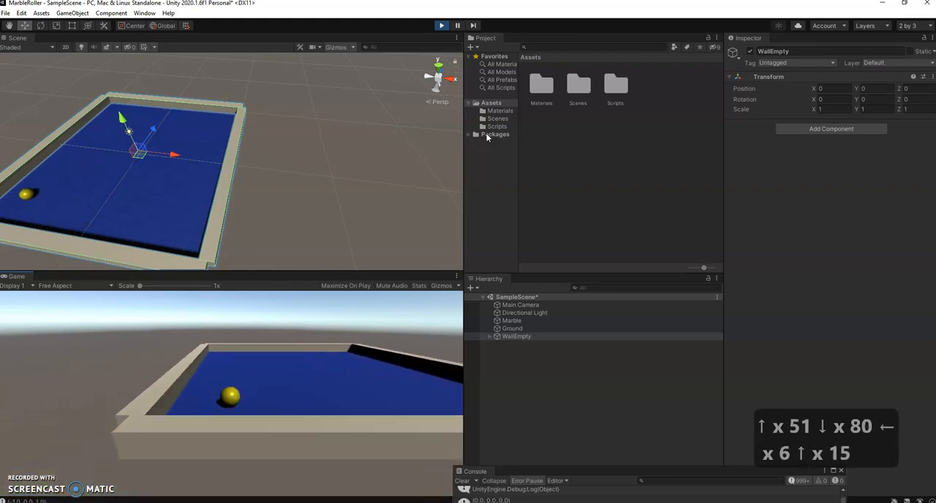
pyautogui.press('Right')
pyautogui.press('Right')
pyautogui.press('Down')
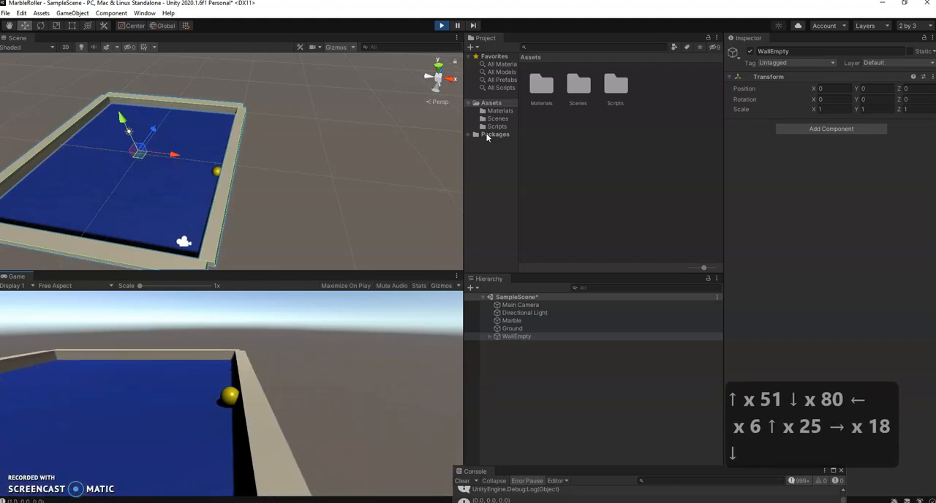
pyautogui.click(441, 26)
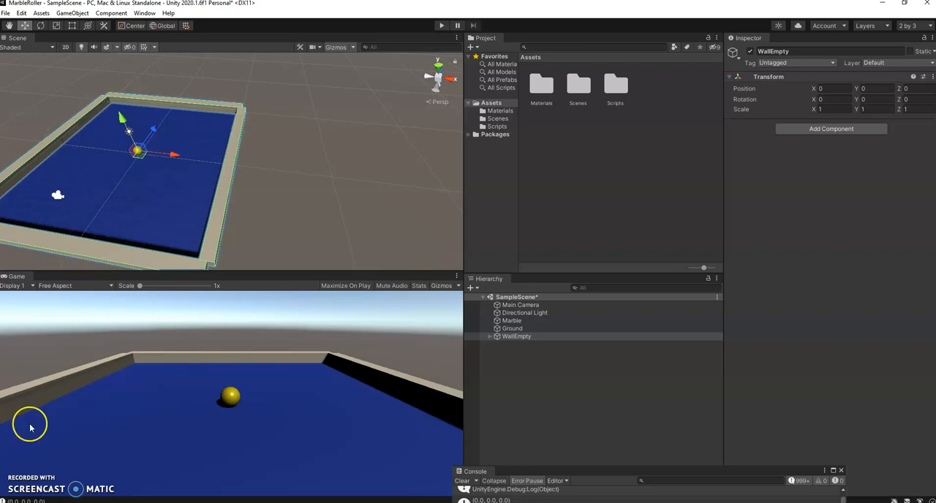
pyautogui.click(103, 395)
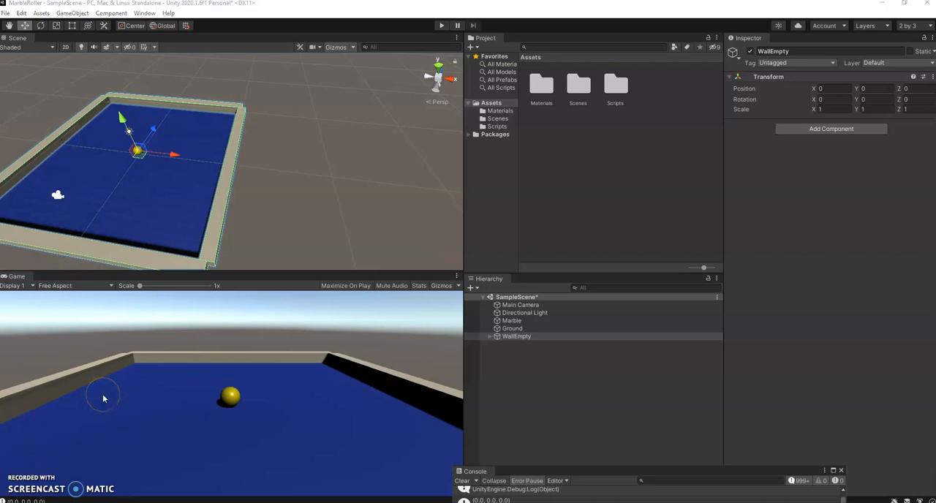